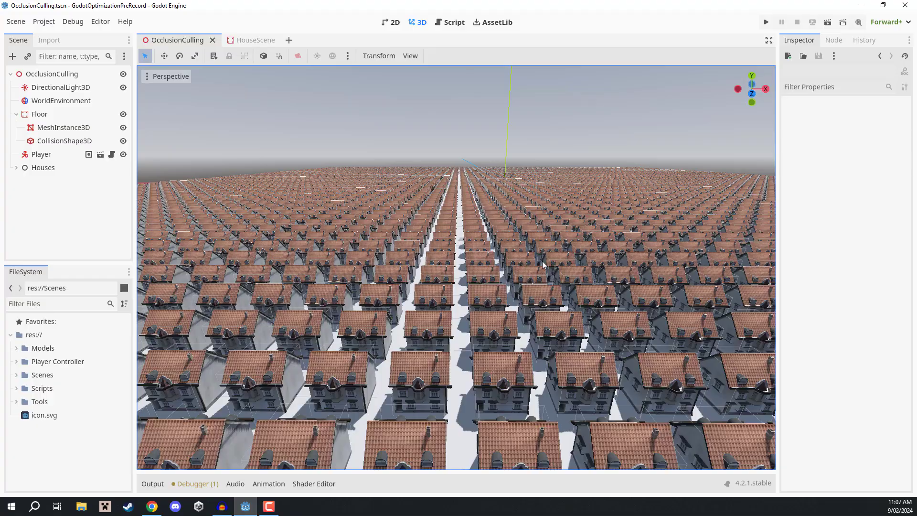
Examine the rows of houses from above the rooftops and from street level in front of a single house.
right_drag(480, 235, 499, 227)
key(w)
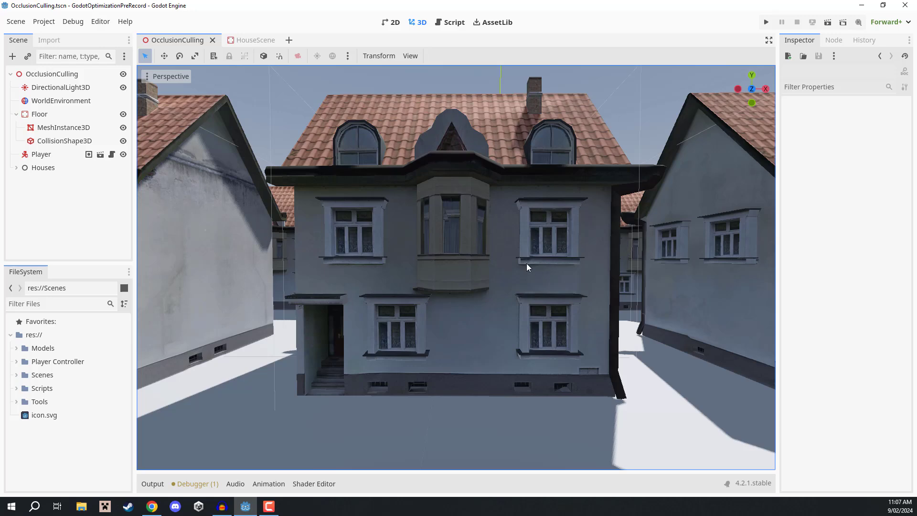
right_drag(487, 244, 438, 234)
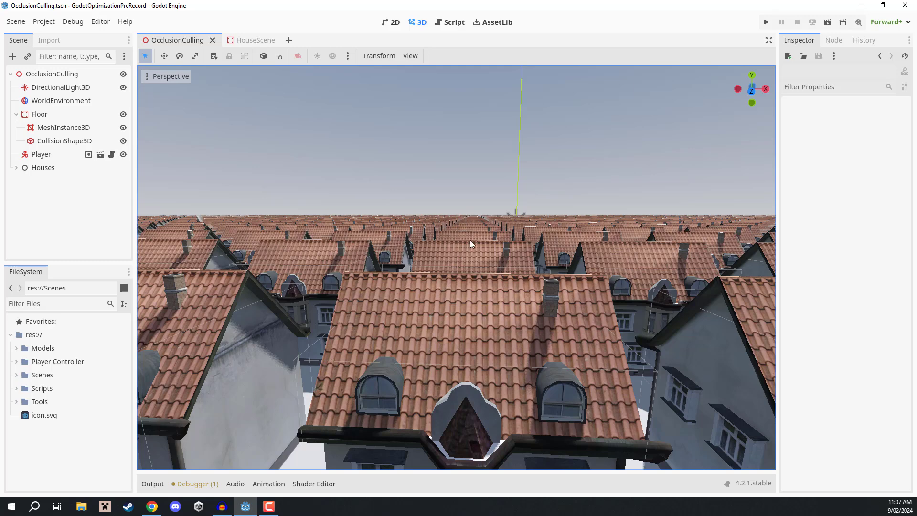
key(q)
right_drag(469, 236, 469, 223)
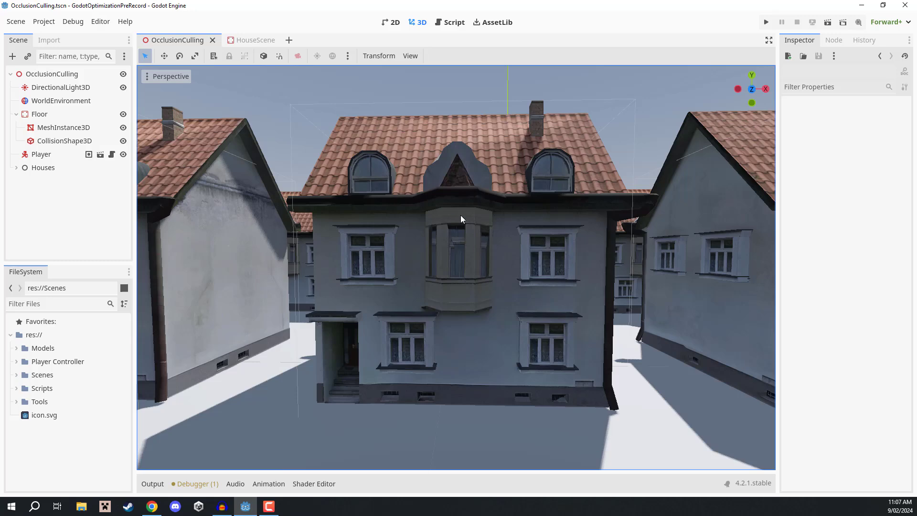
mouse_move(461, 215)
right_down()
mouse_move(445, 205)
mouse_move(429, 217)
mouse_move(433, 186)
mouse_move(435, 212)
mouse_move(455, 229)
right_up()
key(s)
key(w)
key(s)
key(w)
key(e)
right_drag(360, 227, 360, 228)
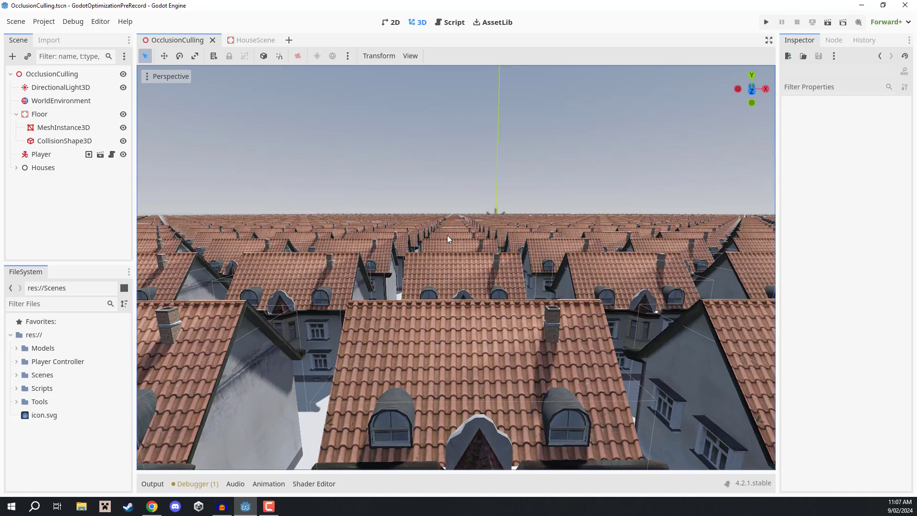
key(s)
right_drag(448, 235, 448, 235)
key(a)
key(e)
key(d)
key(s)
key(q)
key(w)
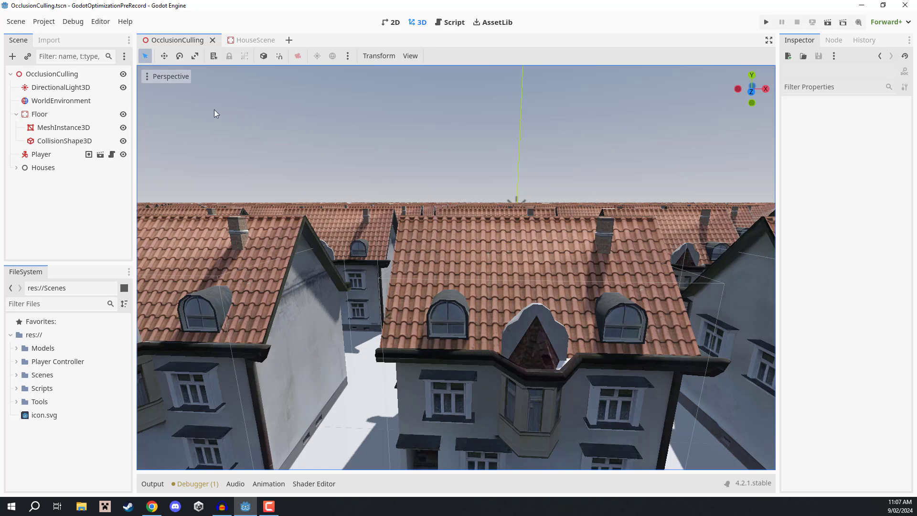
Enable View Information and View Frame Time for the perspective viewport.
click(158, 76)
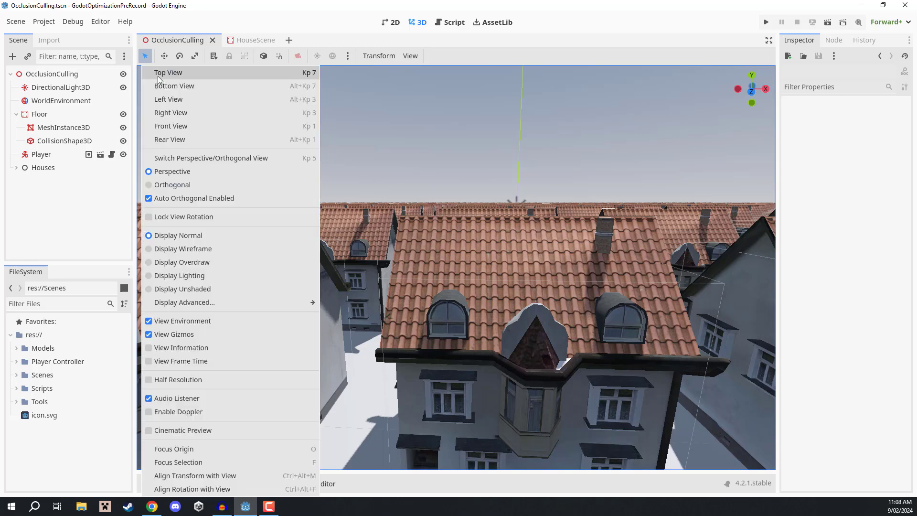
click(158, 351)
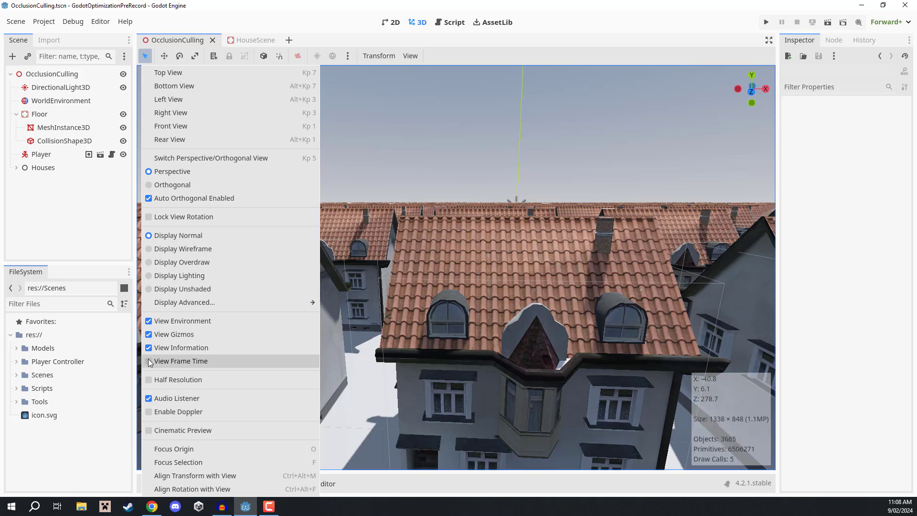
click(149, 362)
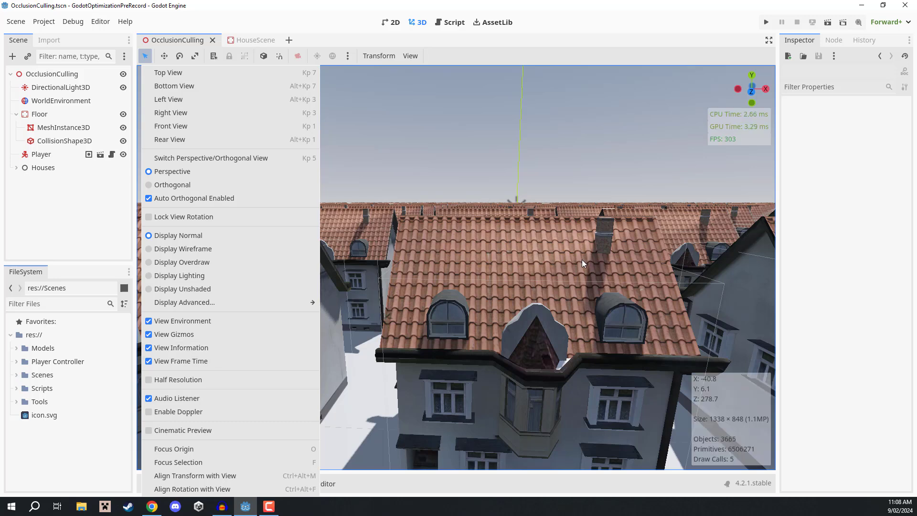
click(541, 268)
Compare the object count, primitives and frame time from above the rooftops and from street level in front of the houses.
right_drag(537, 266, 537, 253)
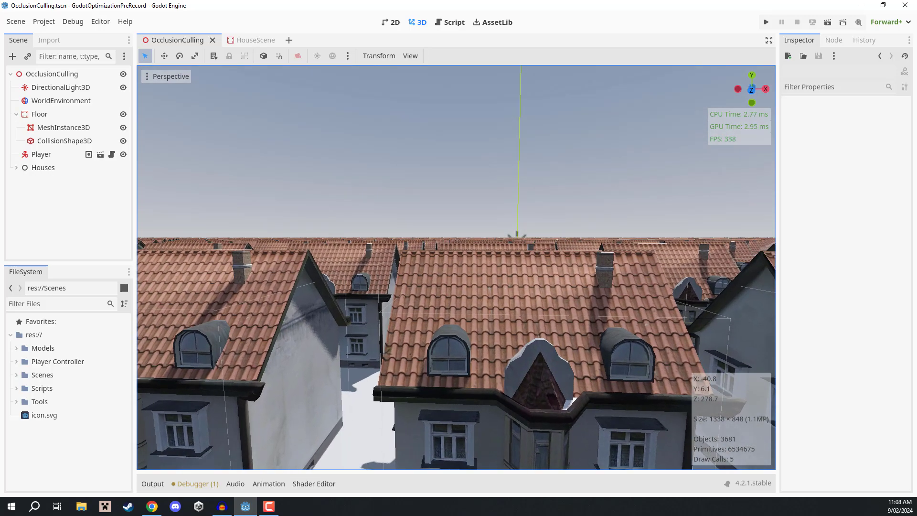
key(e)
right_drag(570, 199, 571, 204)
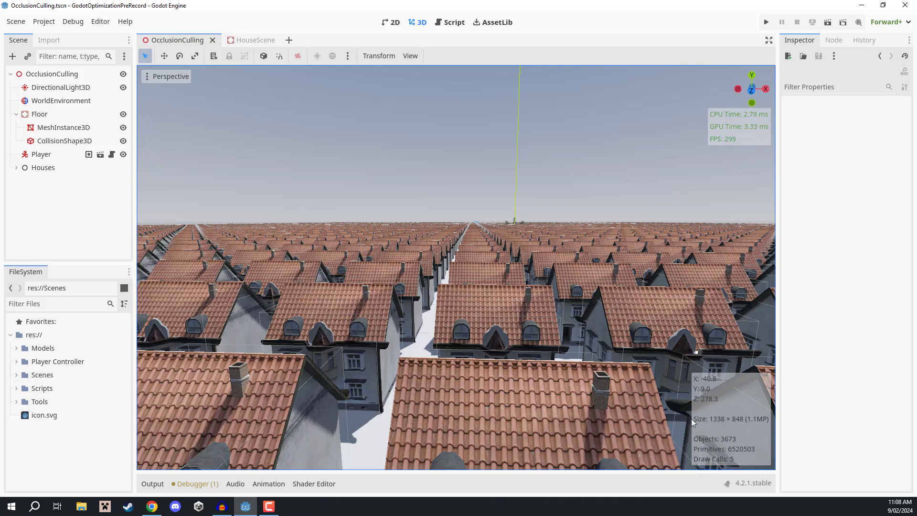
key(s)
right_drag(554, 279, 577, 291)
key(e)
key(q)
key(w)
key(q)
key(s)
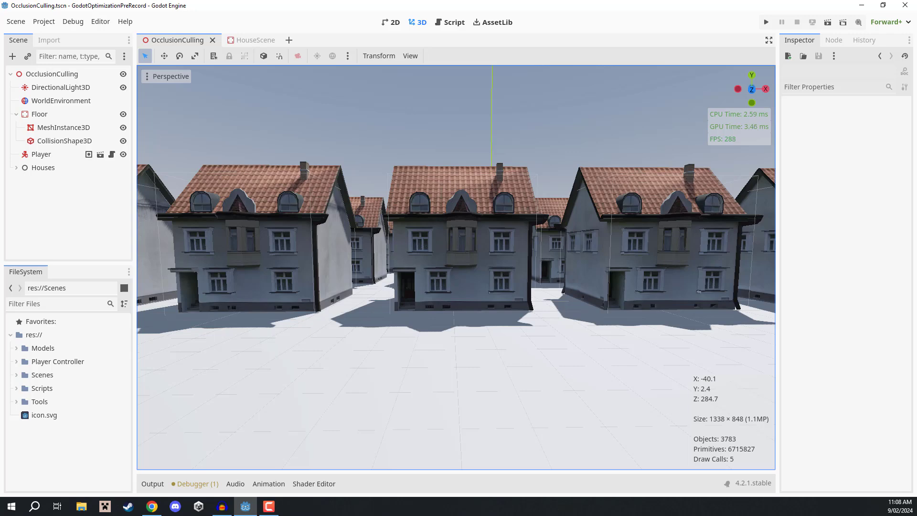
key(e)
mouse_move(577, 292)
right_down()
mouse_move(550, 296)
mouse_move(577, 298)
mouse_move(573, 313)
mouse_move(580, 294)
right_up()
key(w)
key(q)
key(q)
key(e)
right_drag(445, 203, 323, 210)
key(w)
key(q)
key(s)
key(w)
key(d)
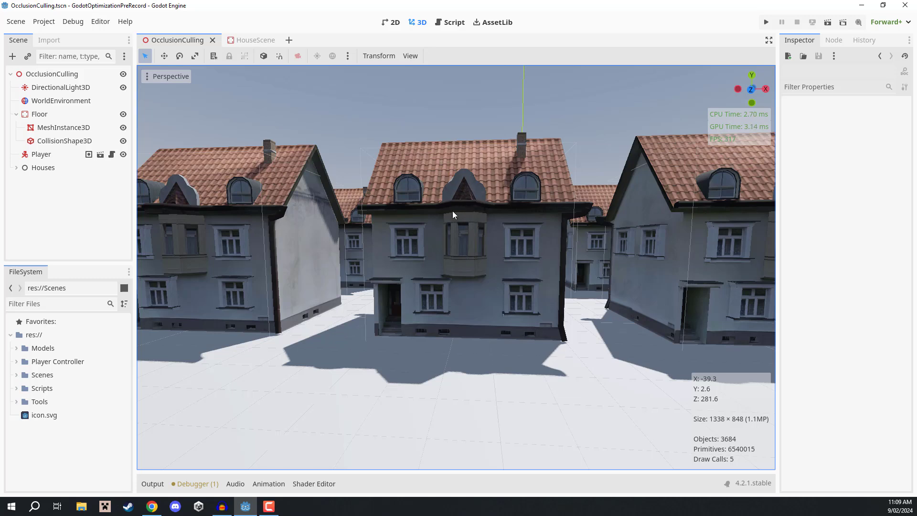
Show the advanced project settings and turn on Use Occlusion Culling under Rendering > Occlusion Culling.
click(44, 22)
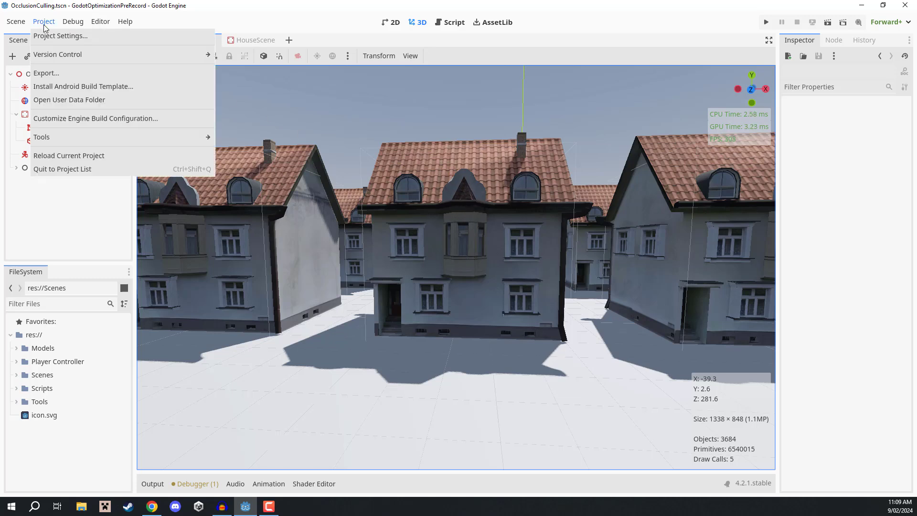
click(46, 36)
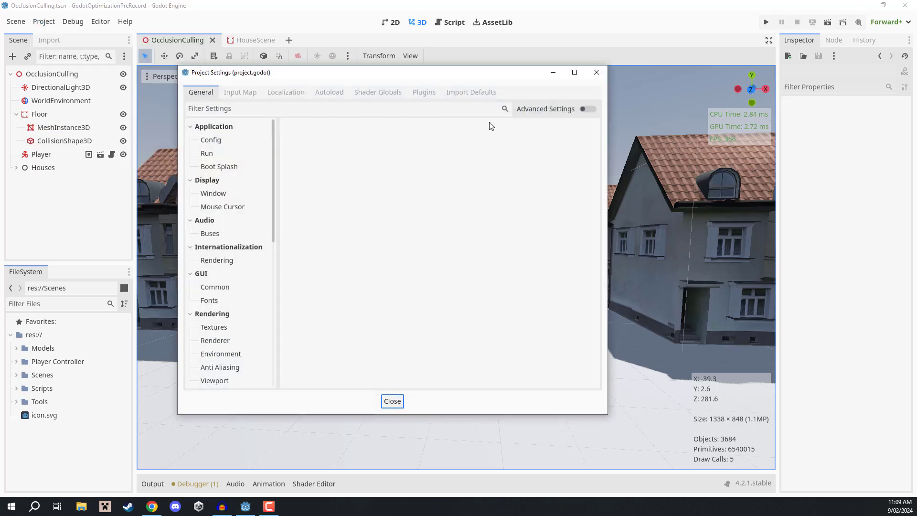
click(190, 96)
click(584, 109)
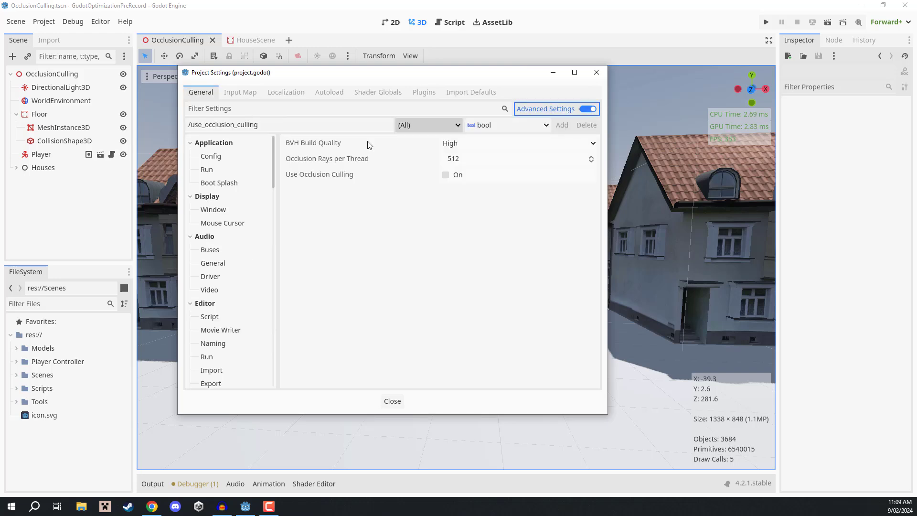
scroll(229, 201, down, 10)
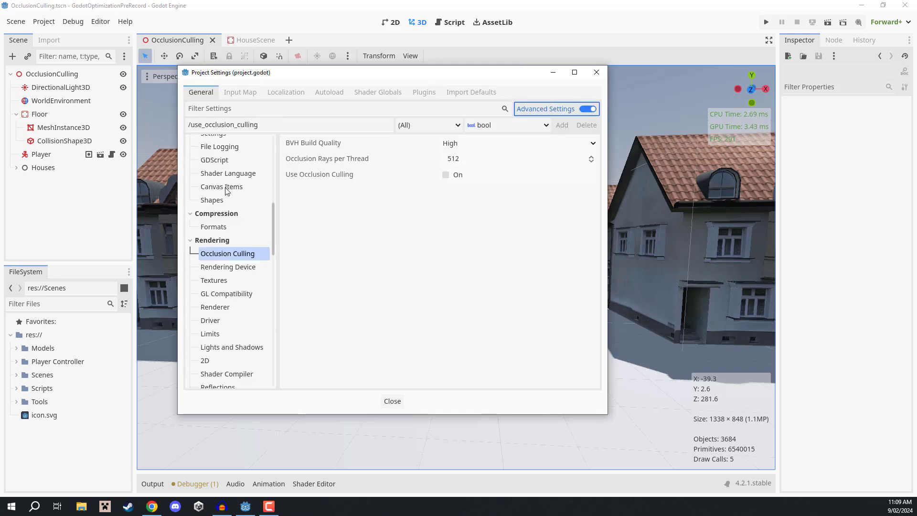
click(218, 257)
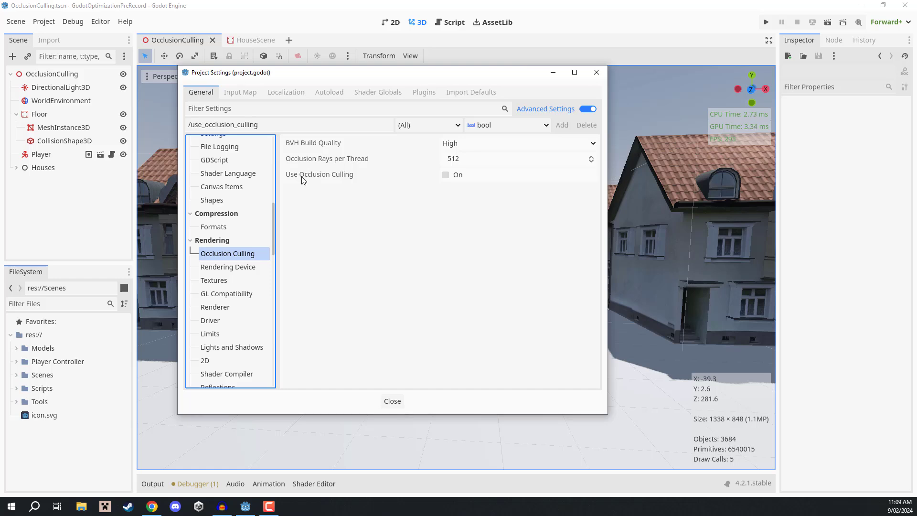
click(447, 175)
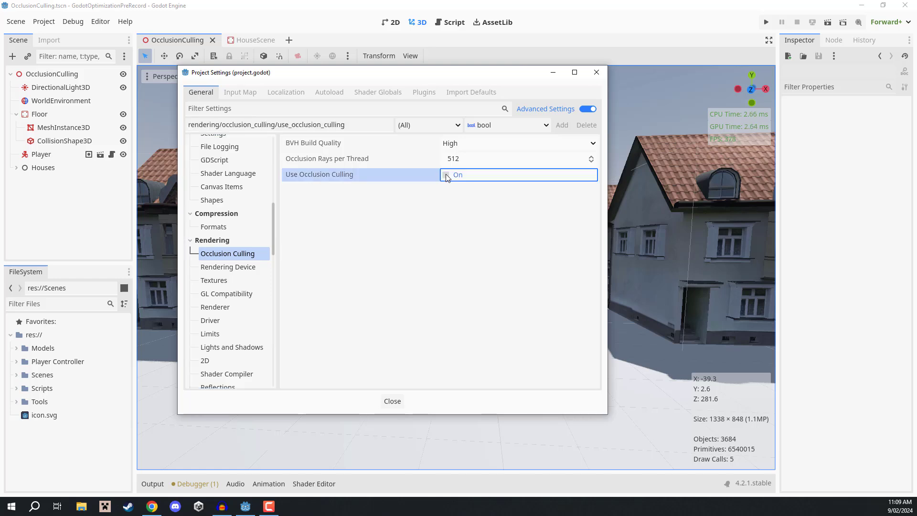
click(595, 73)
Add an OccluderInstance3D node under the OcclusionCulling root node.
key(a)
key(e)
right_drag(530, 130, 506, 139)
key(q)
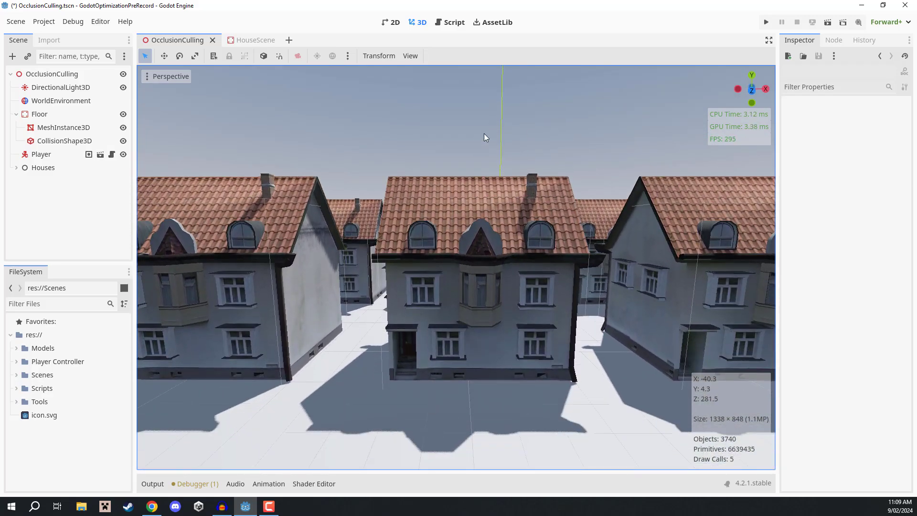
click(13, 56)
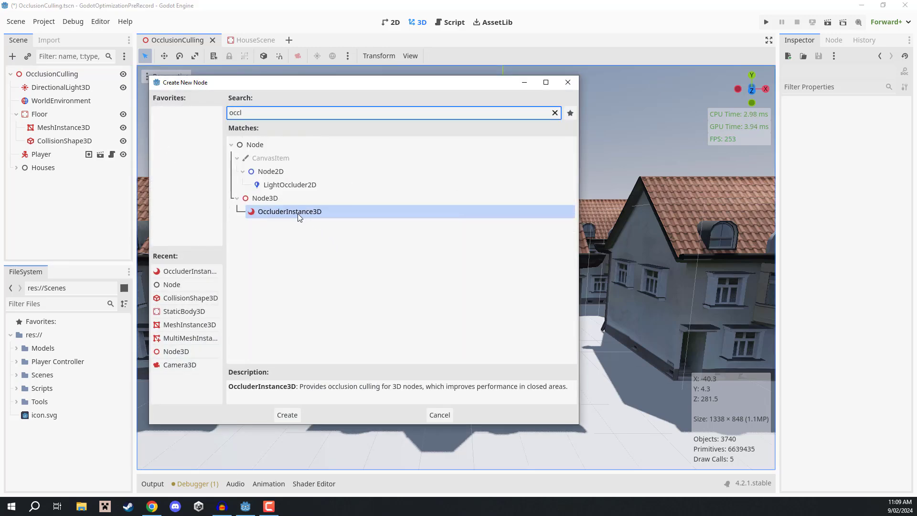
key(Escape)
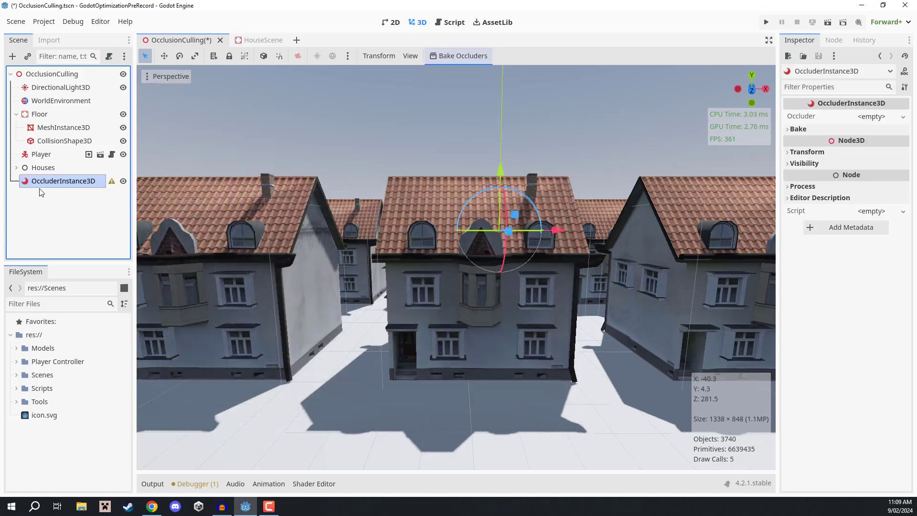
Bake the occluders of the OccluderInstance3D node for all houses and save them as OcclusionCulling.occ in res://Scenes.
click(44, 189)
click(49, 183)
right_drag(319, 180, 306, 237)
key(e)
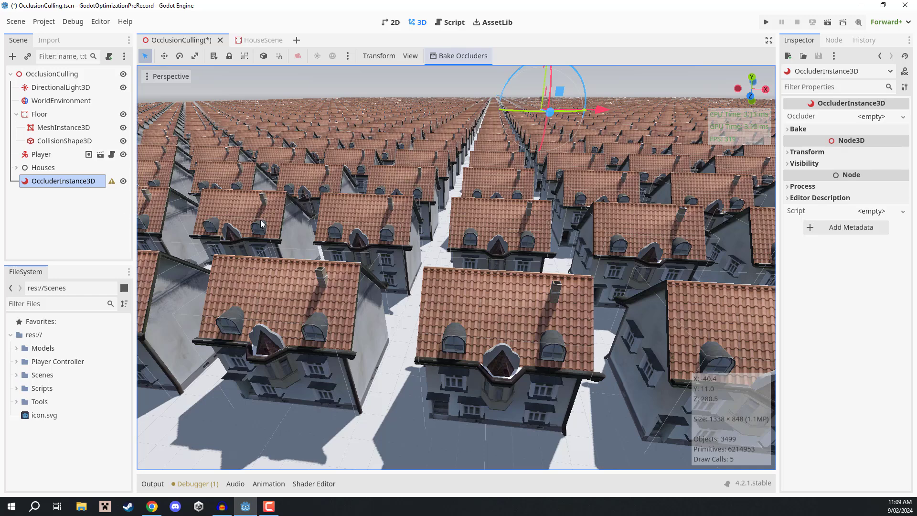
click(454, 58)
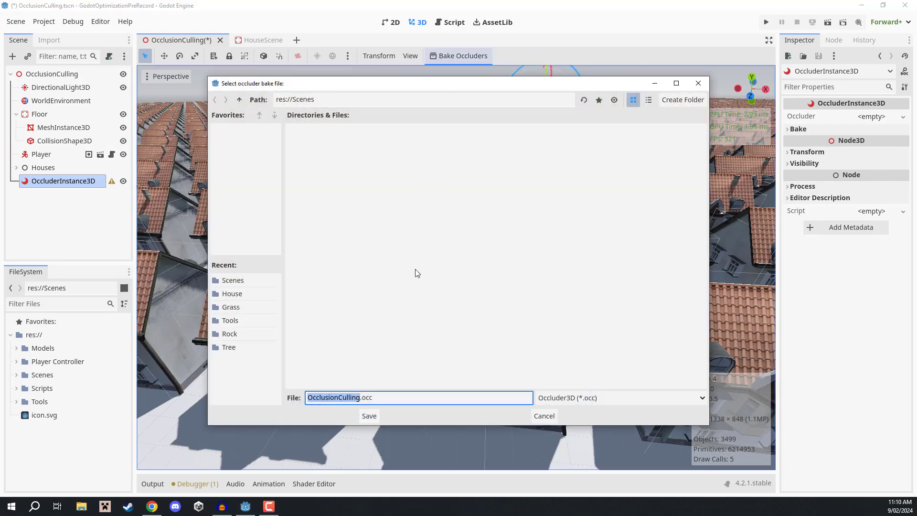
key(Return)
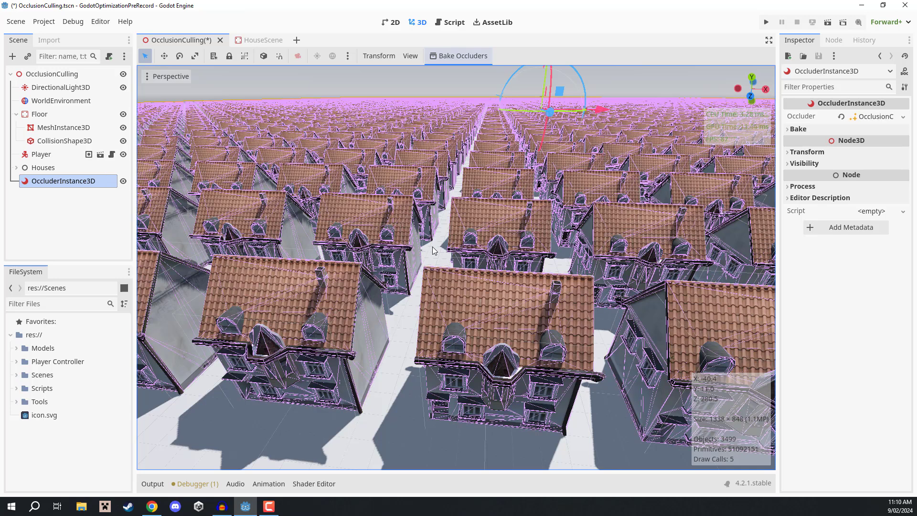
Check how the baked occluders affect the object count and draw calls above the rooftops and close to a house facade.
right_drag(486, 255, 496, 223)
key(w)
key(q)
key(d)
key(s)
key(a)
key(w)
key(e)
key(e)
key(s)
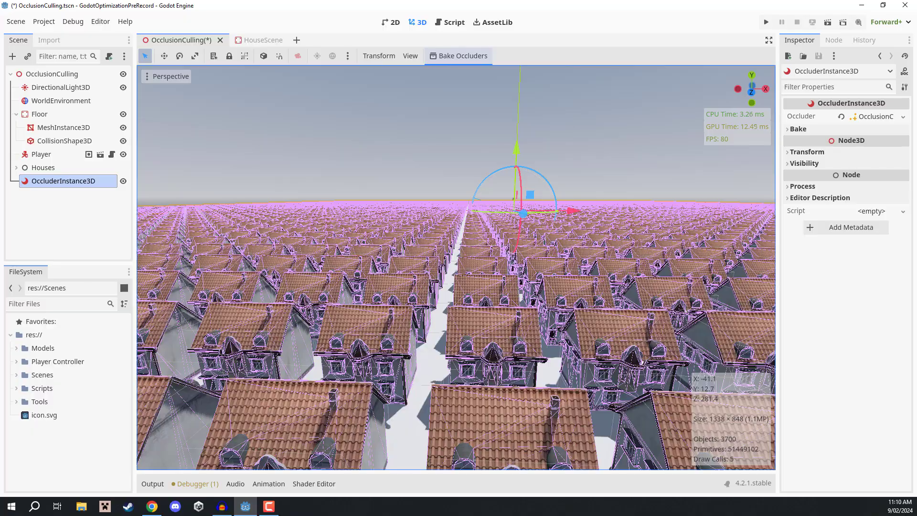
right_drag(547, 209, 549, 199)
key(w)
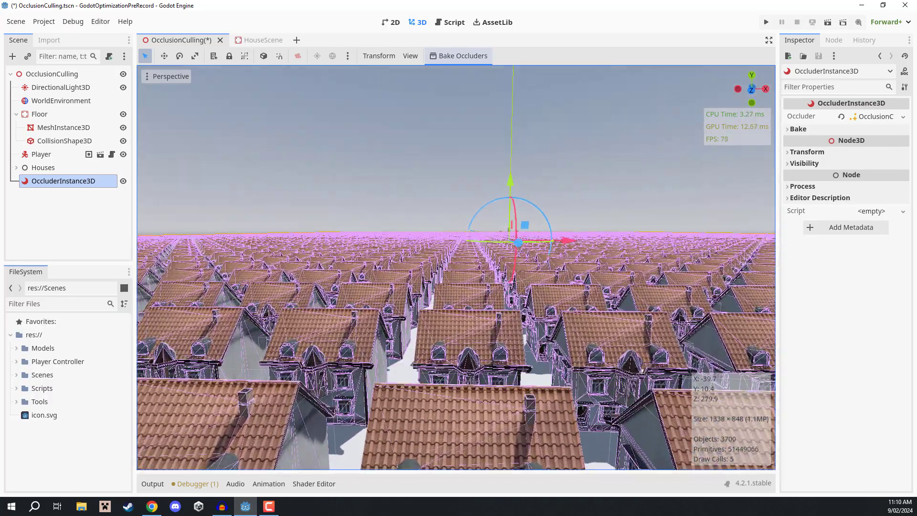
key(q)
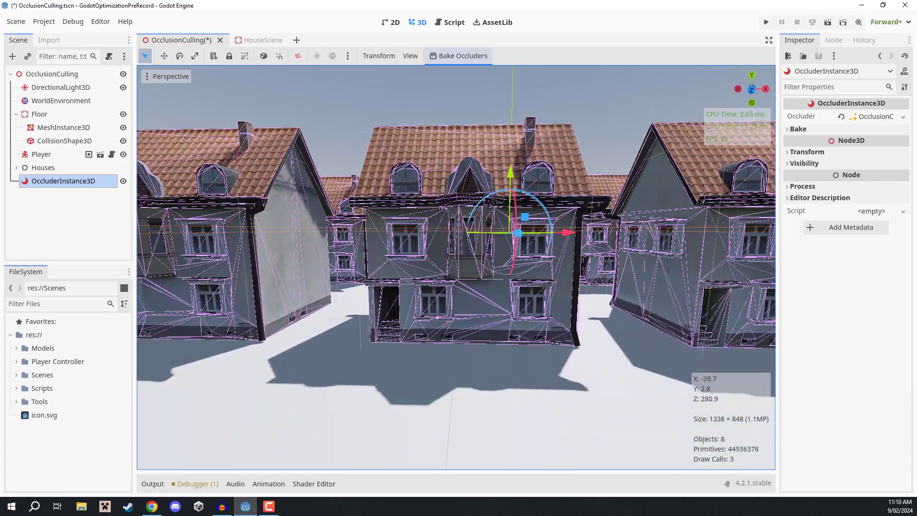
right_drag(549, 199, 548, 190)
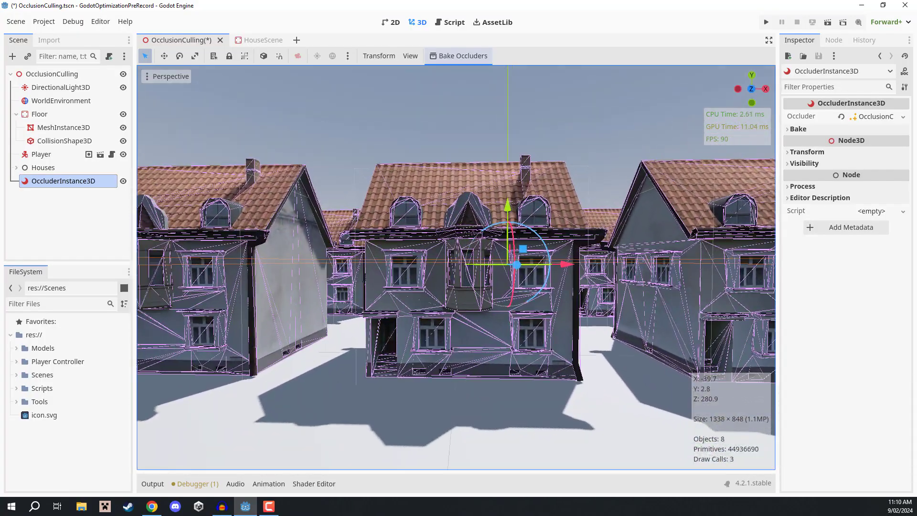
key(w)
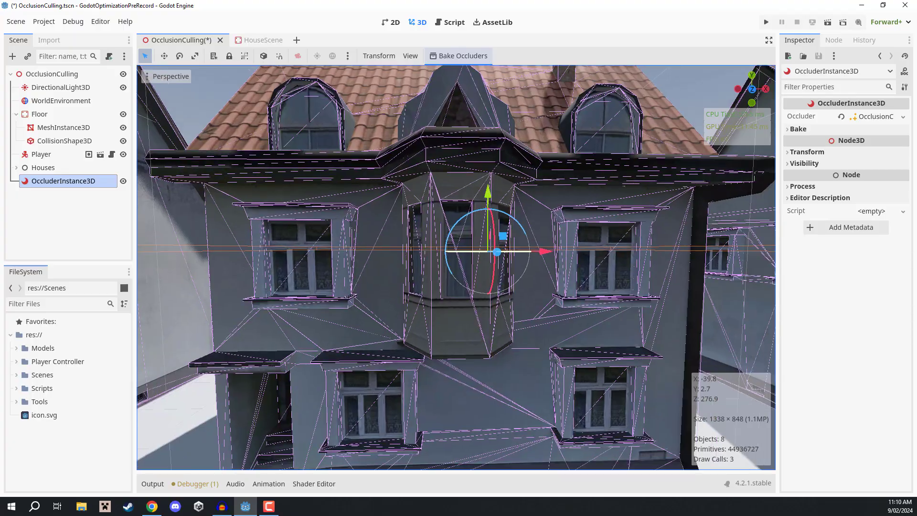
key(w)
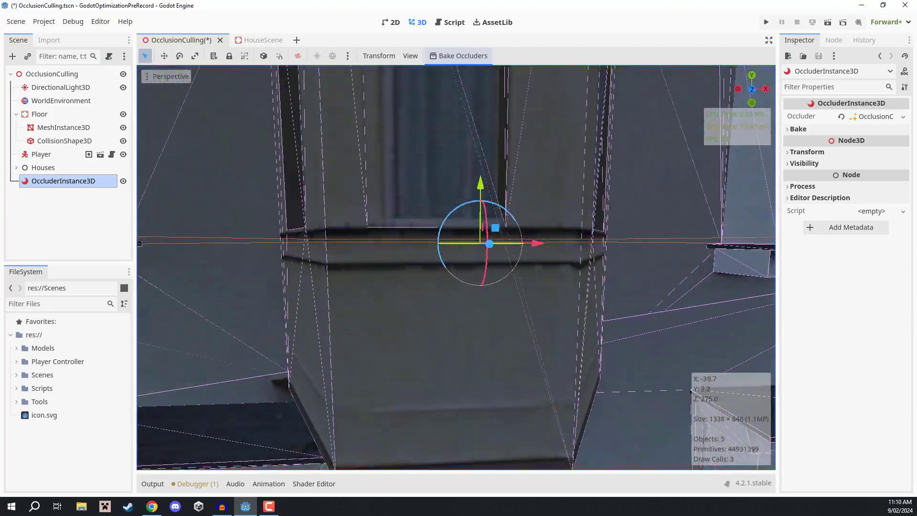
key(s)
key(e)
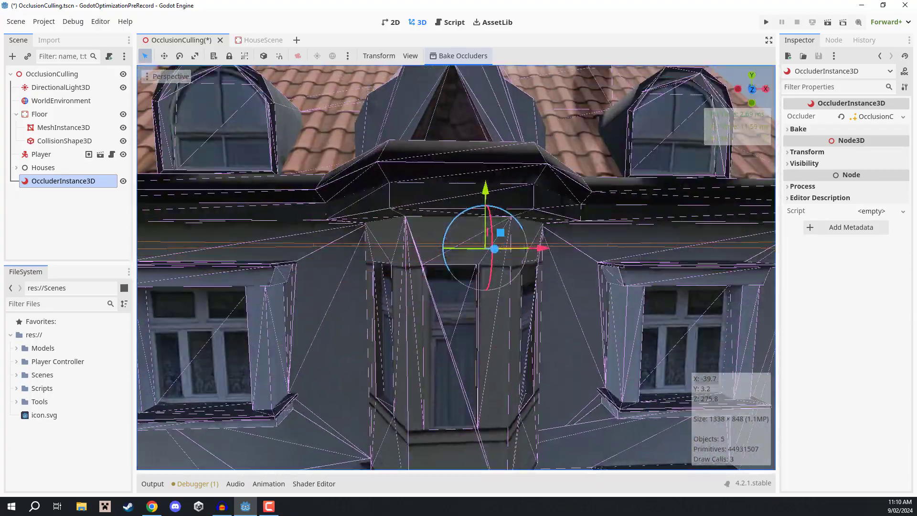
Compare the render statistics at the outer corner of the house grid, from street level and from above the rooftops.
right_drag(549, 189, 694, 167)
key(e)
key(s)
key(s)
key(d)
key(d)
key(shift+w)
key(f)
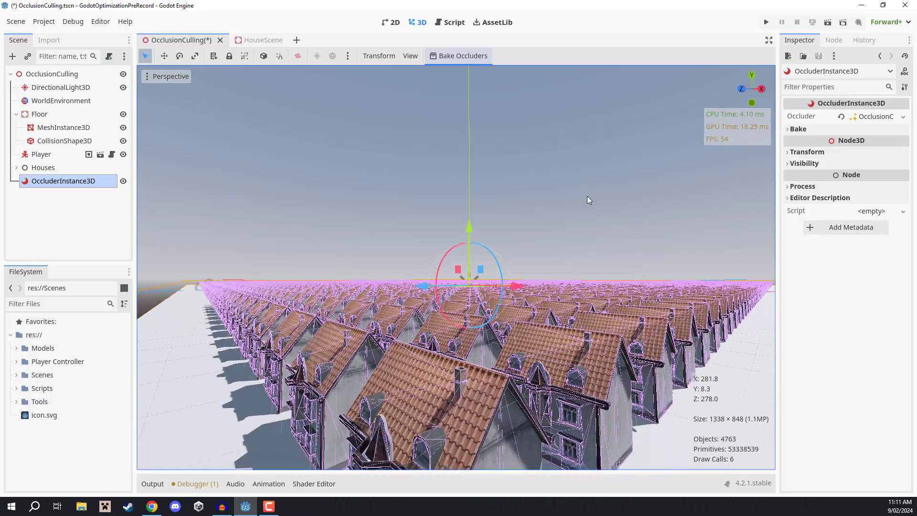
scroll(589, 200, up, 6)
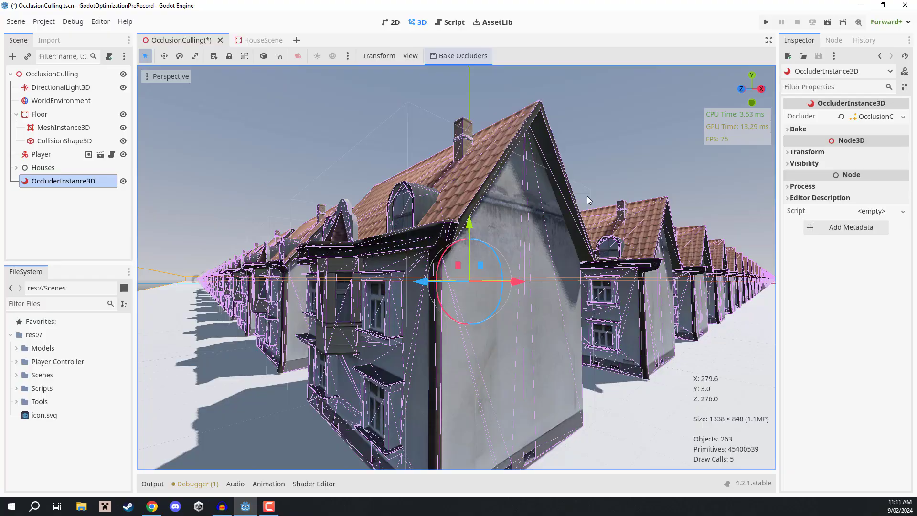
key(q)
key(w)
right_drag(587, 196, 594, 202)
key(a)
key(s)
key(e)
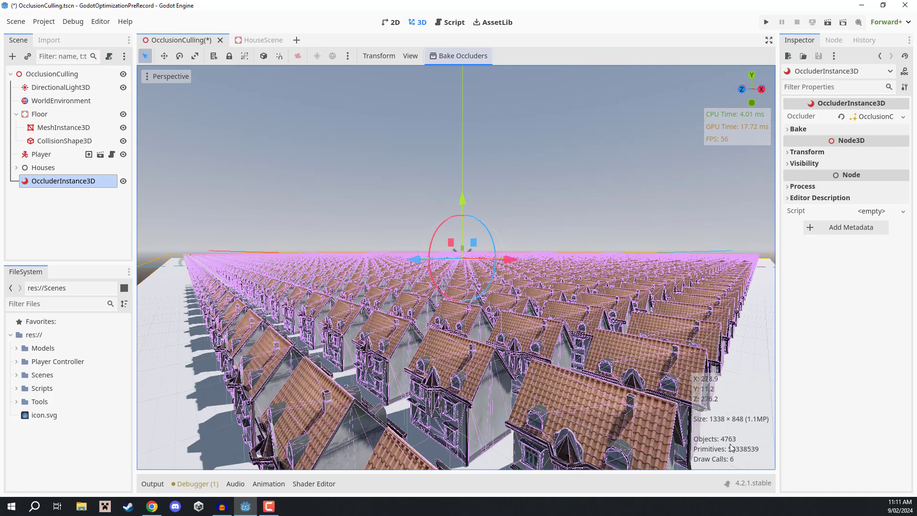
right_drag(715, 445, 719, 453)
key(e)
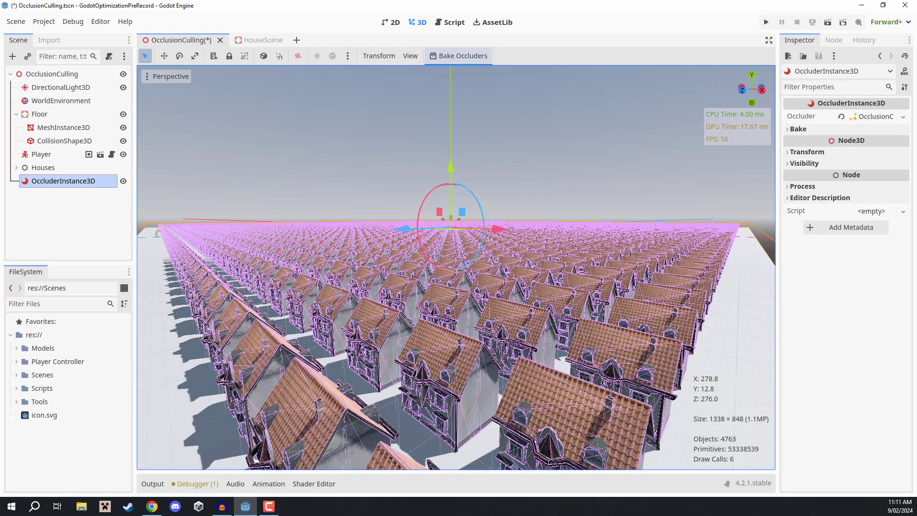
Check the render statistics and baked occluder outlines at the corner of the house grid from above the rooftops, and clear the node selection.
key(q)
mouse_move(719, 453)
right_down()
mouse_move(731, 463)
mouse_move(717, 471)
mouse_move(721, 456)
right_up()
key(q)
key(s)
key(w)
key(s)
key(e)
right_drag(627, 311, 627, 302)
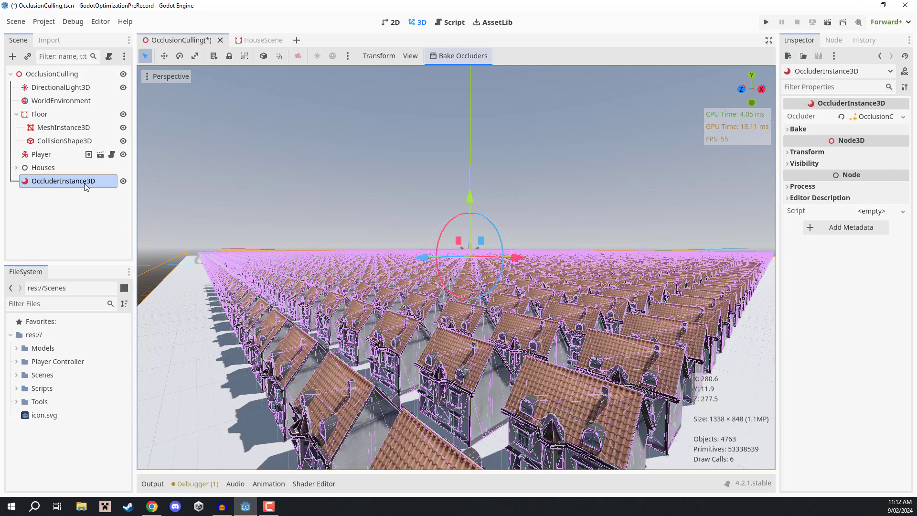
click(530, 236)
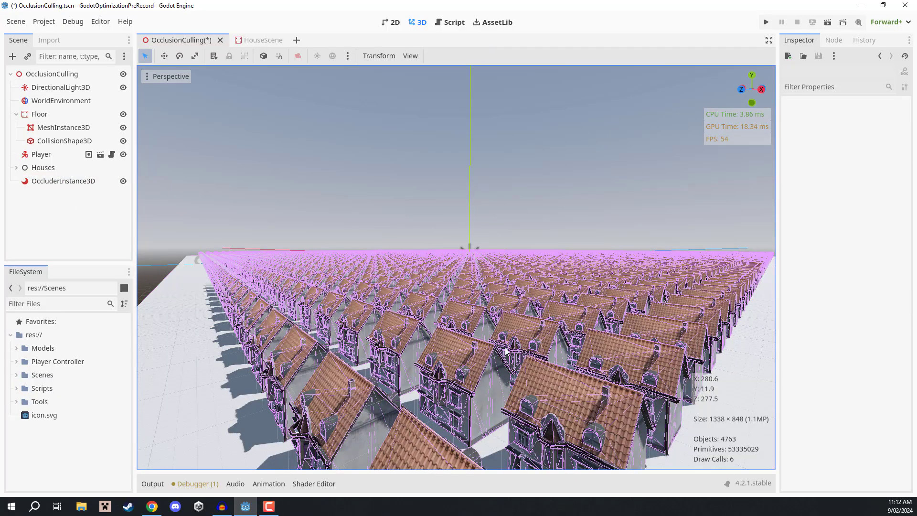
Examine the baked occluder geometry and the object count close to the corner house's windows and side wall.
key(w)
mouse_move(498, 312)
right_down()
mouse_move(494, 375)
mouse_move(506, 331)
mouse_move(592, 328)
mouse_move(470, 332)
mouse_move(590, 336)
mouse_move(468, 335)
mouse_move(497, 351)
mouse_move(475, 375)
mouse_move(499, 308)
right_up()
key(d)
key(s)
key(w)
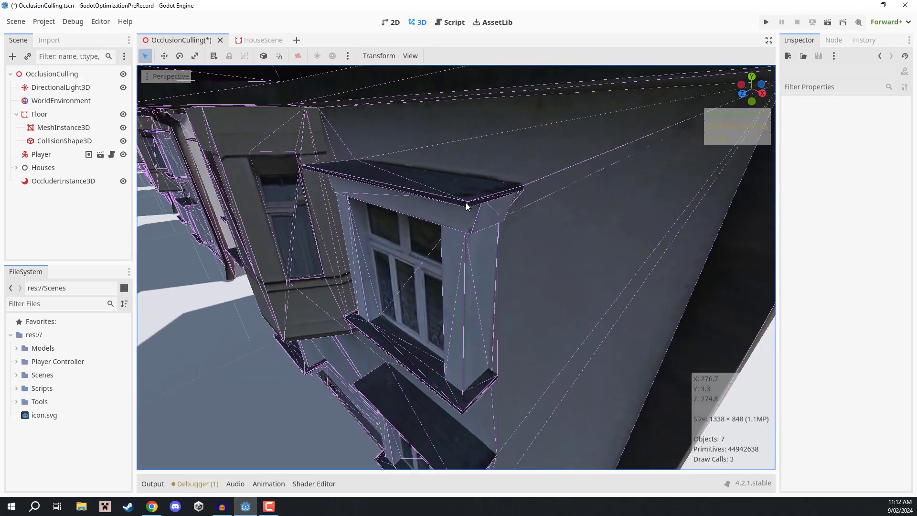
key(s)
right_drag(445, 205, 496, 179)
key(w)
key(a)
key(w)
key(d)
key(s)
key(s)
key(a)
key(w)
key(w)
key(d)
mouse_move(449, 259)
right_down()
mouse_move(465, 279)
mouse_move(449, 259)
right_up()
key(s)
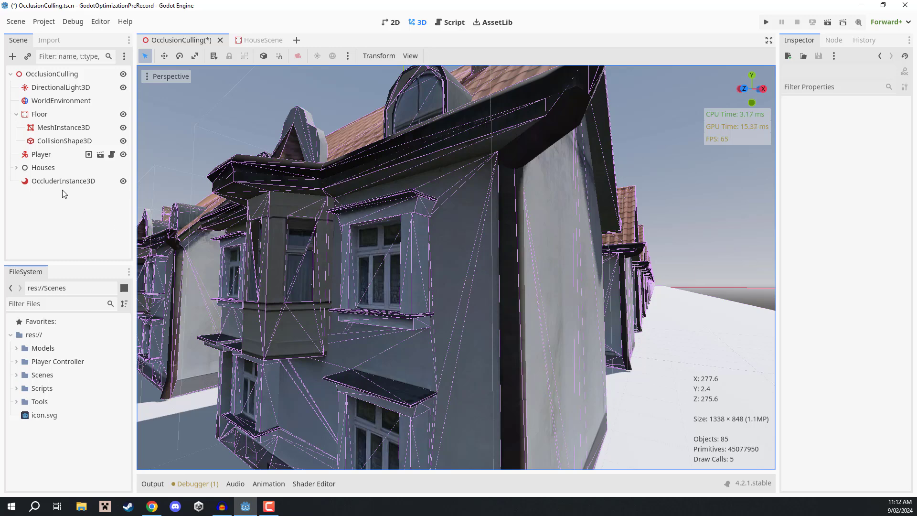
Delete the OccluderInstance3D node from the OcclusionCulling scene and save the scene.
click(45, 185)
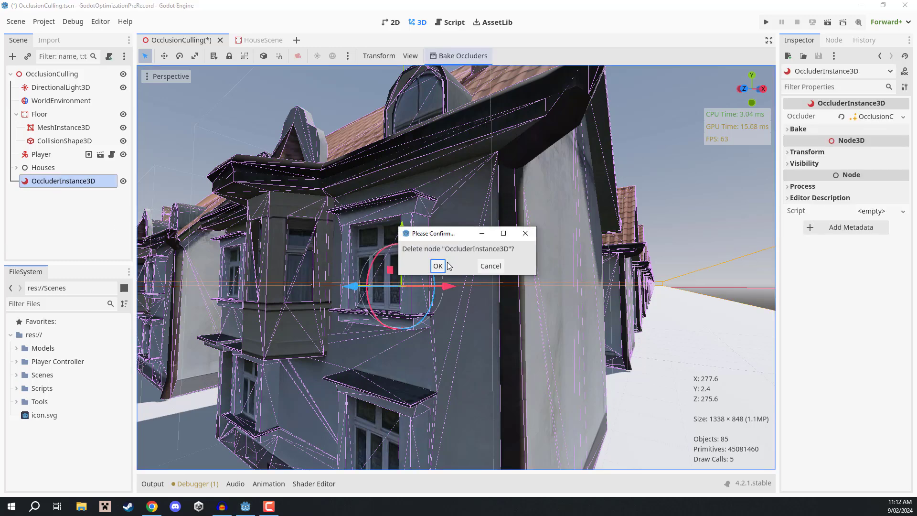
click(438, 263)
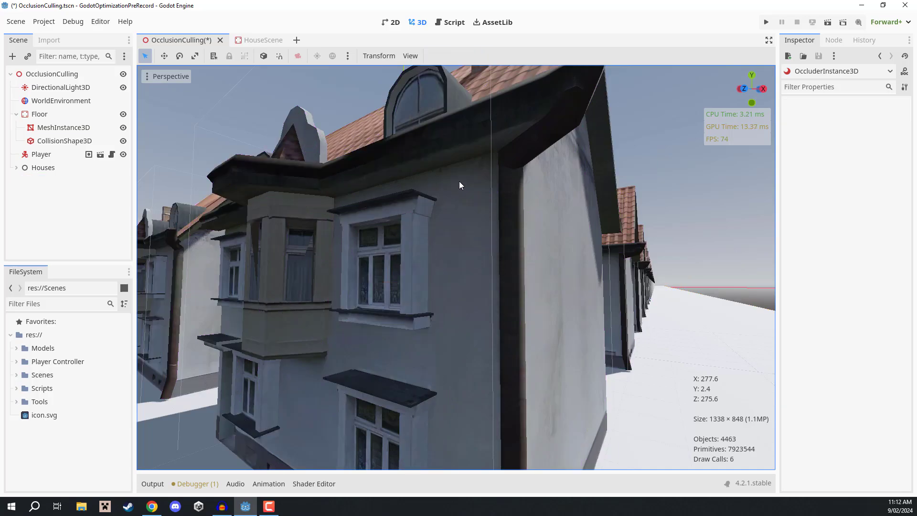
mouse_move(459, 181)
right_down()
mouse_move(438, 216)
mouse_move(464, 178)
right_up()
key(e)
key(s)
key(q)
key(e)
key(w)
key(s)
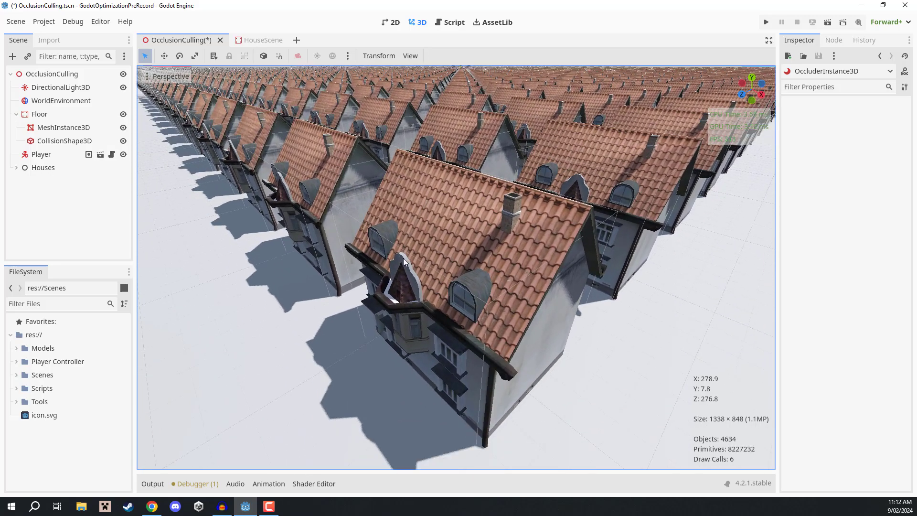
key(ctrl+s)
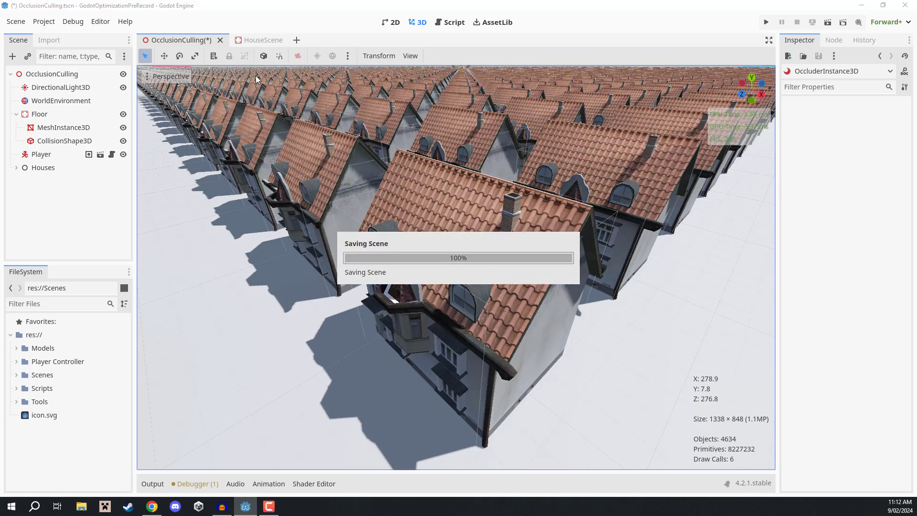
In HouseScene, add an OccluderInstance3D node under House and assign it a new BoxOccluder3D.
click(253, 40)
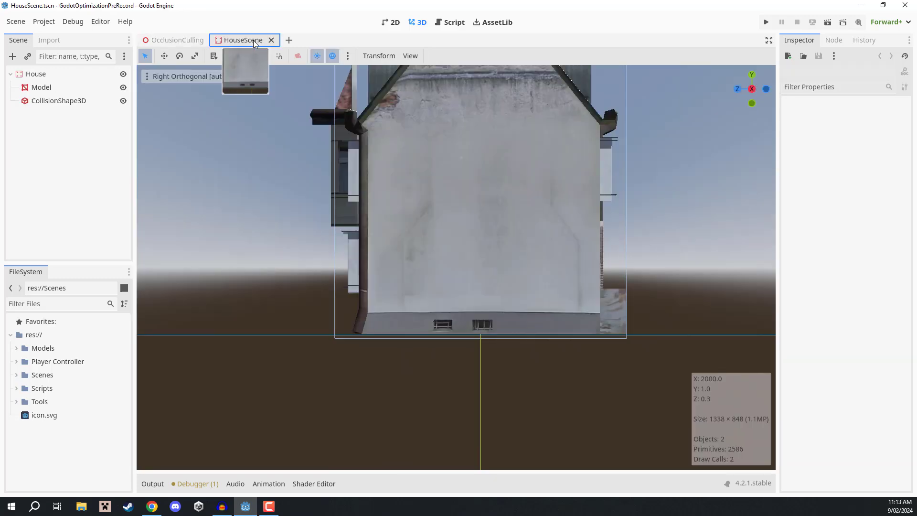
middle_drag(309, 137, 380, 202)
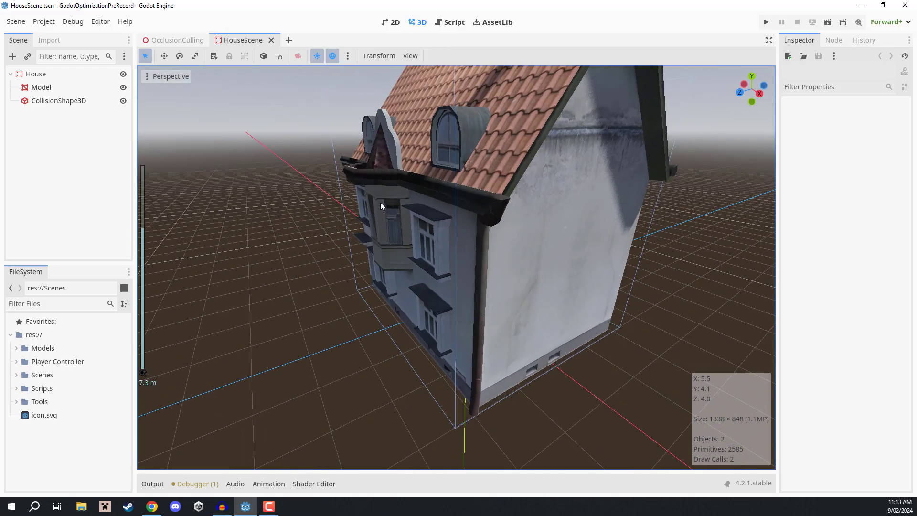
scroll(432, 208, down, 5)
scroll(431, 207, up, 6)
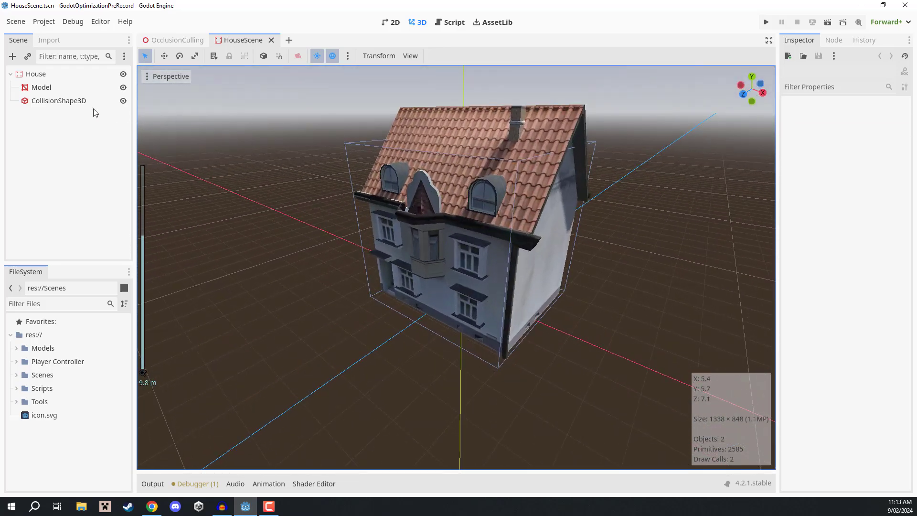
click(13, 56)
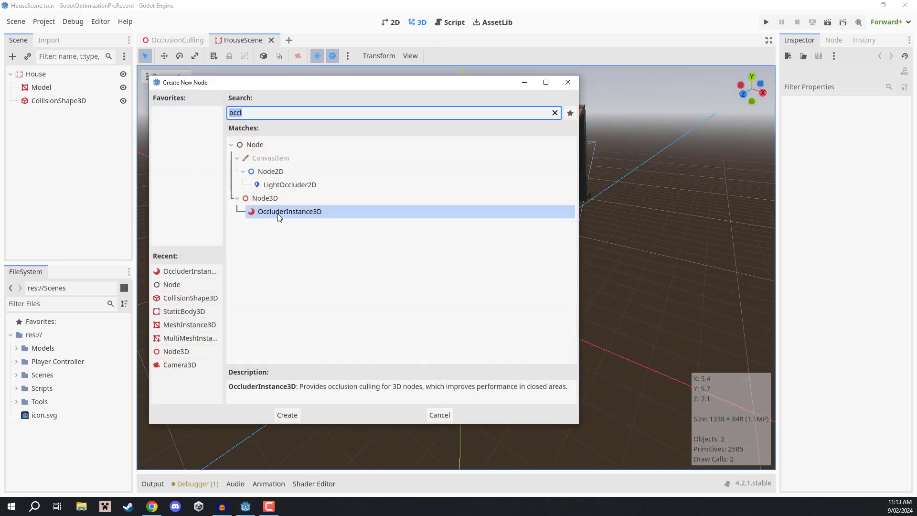
double_click(280, 215)
middle_drag(317, 203, 321, 182)
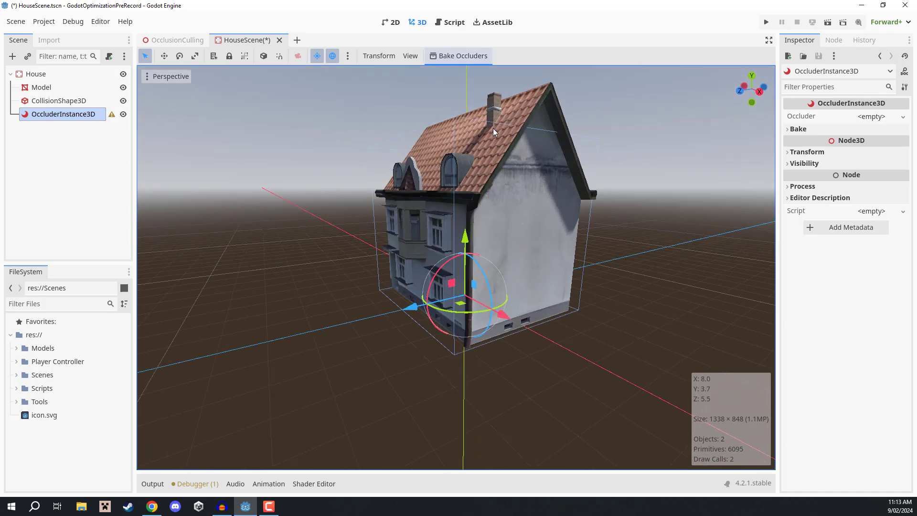
click(877, 118)
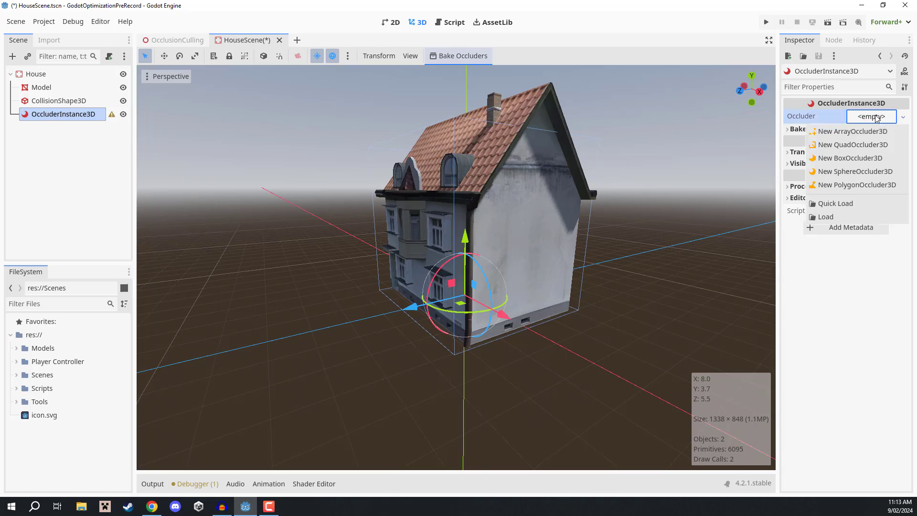
click(844, 162)
In the right view, stretch the box occluder to about 3.78 m along Z, then raise and heighten it to cover the side wall.
click(760, 91)
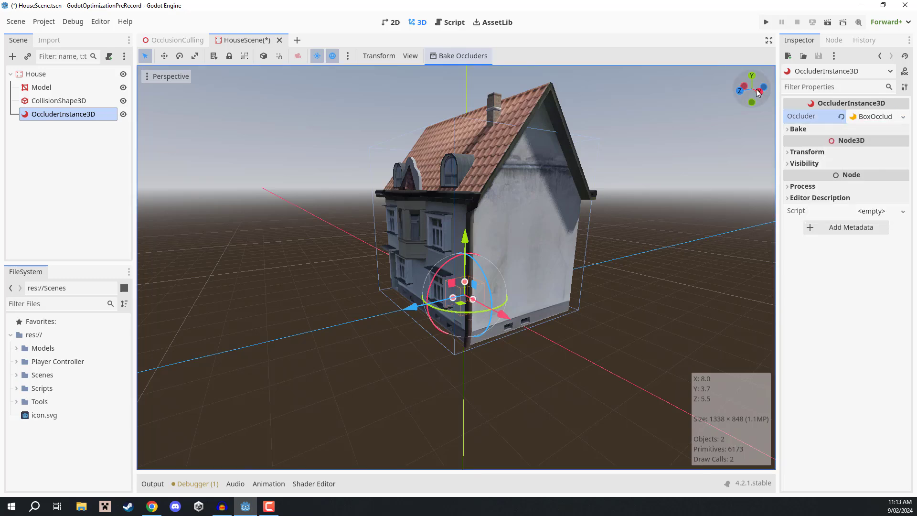
scroll(452, 311, up, 4)
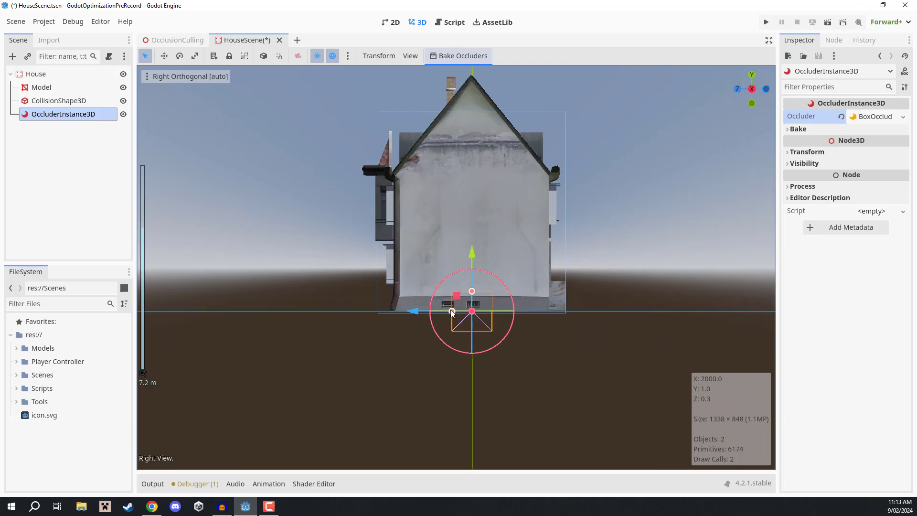
drag(452, 312, 396, 311)
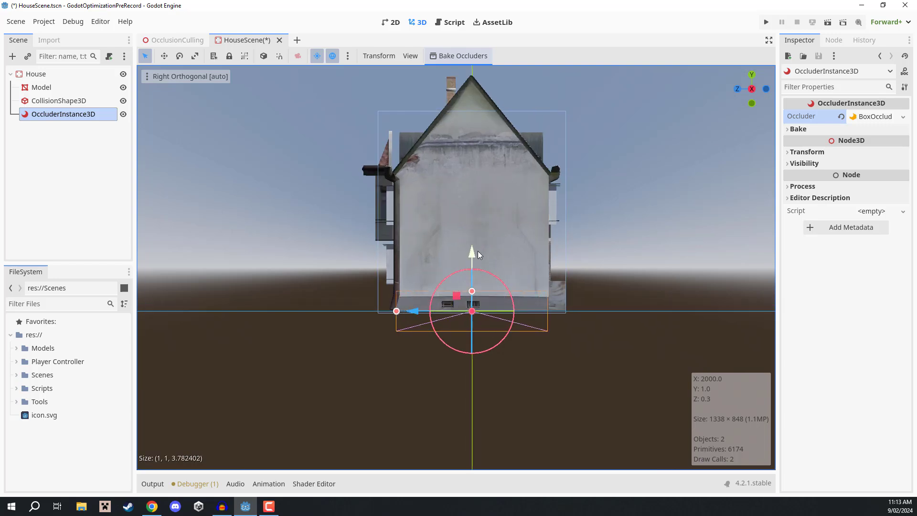
drag(477, 251, 473, 167)
drag(472, 206, 479, 151)
scroll(479, 152, up, 3)
drag(481, 77, 481, 71)
drag(482, 143, 482, 143)
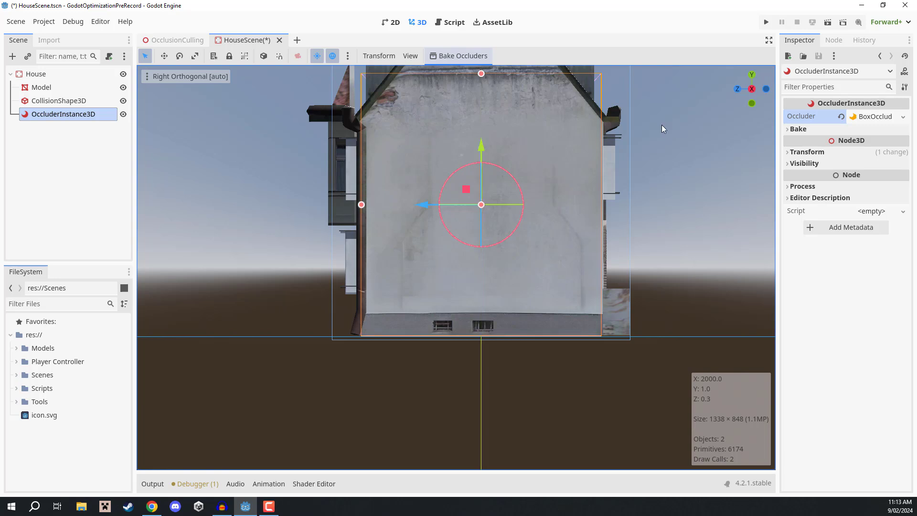
From the rear view, extend the box occluder along X to span the length of the house, and deselect it.
click(766, 89)
scroll(440, 224, down, 2)
drag(434, 221, 340, 224)
drag(400, 224, 383, 223)
middle_drag(383, 223, 563, 216)
click(563, 216)
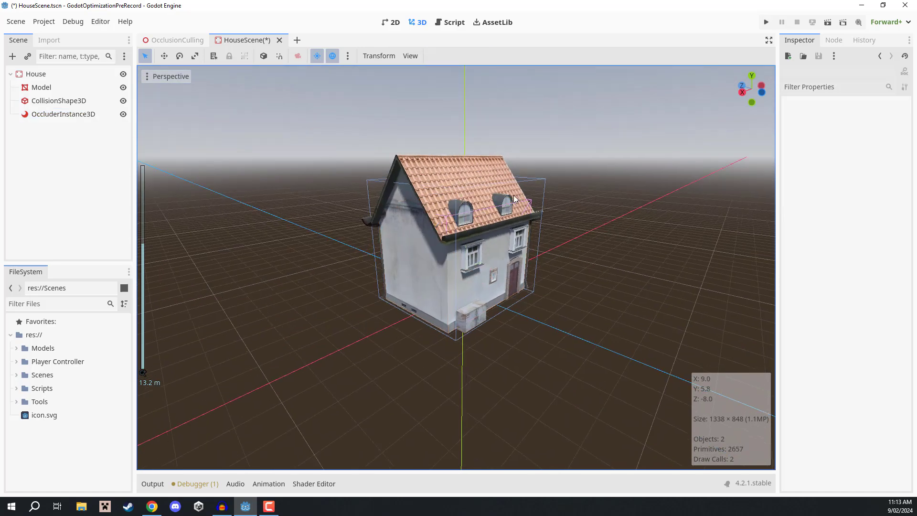
Inspect how the box occluder fits the house from several angles and save HouseScene.
middle_drag(514, 194, 557, 198)
middle_drag(417, 185, 554, 216)
scroll(460, 210, up, 8)
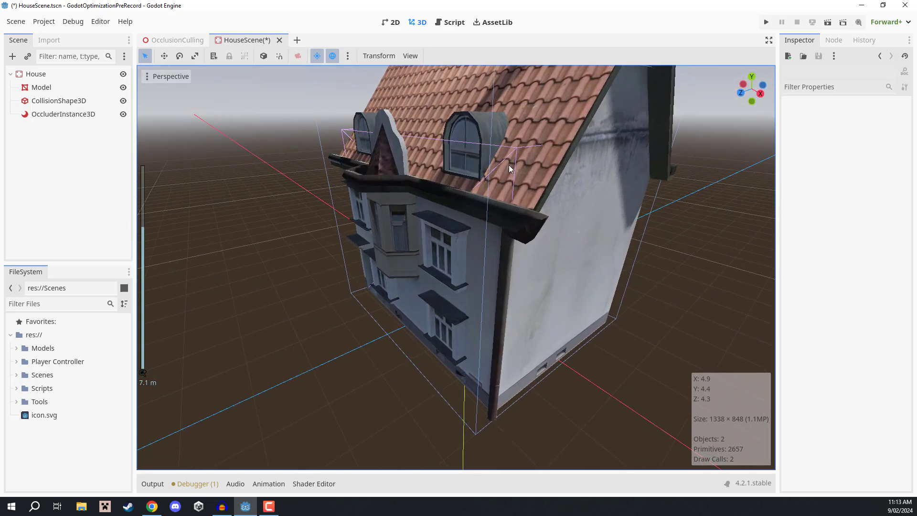
middle_drag(448, 211, 394, 246)
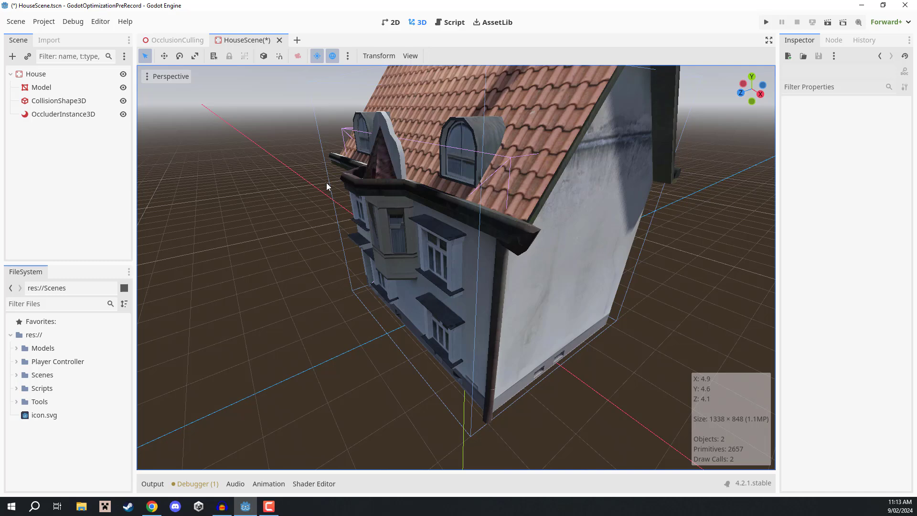
key(ctrl+s)
Return to the OcclusionCulling scene and compare object count and frame rate with the box occluders, from above the rooftops down to eaves height.
click(177, 41)
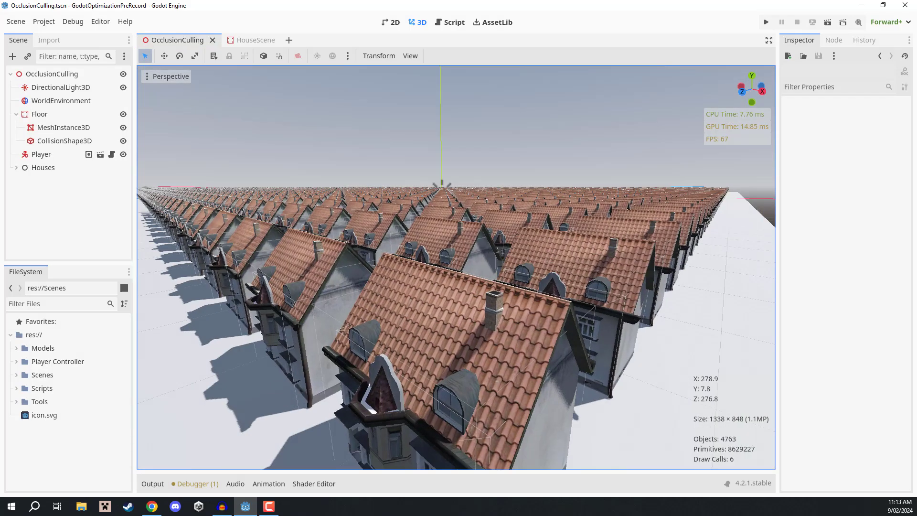
key(e)
right_drag(459, 251, 454, 248)
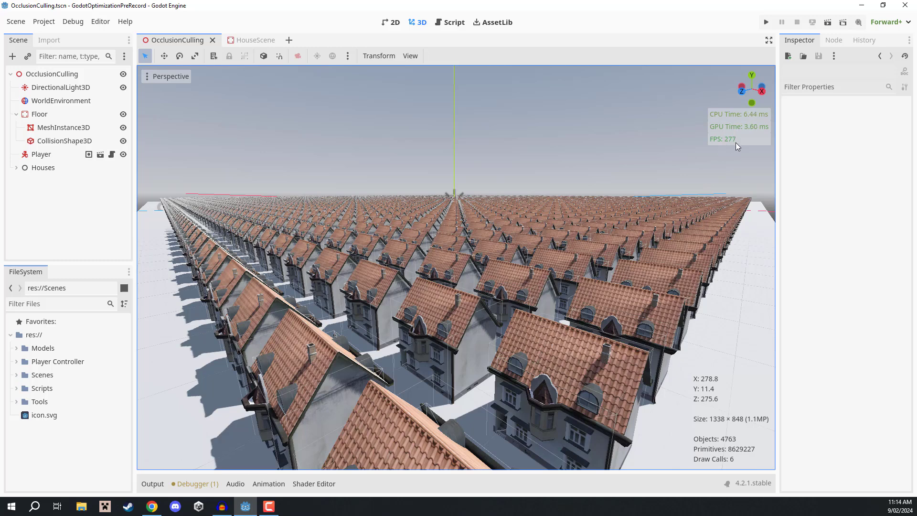
key(q)
mouse_move(571, 201)
right_down()
mouse_move(568, 185)
mouse_move(562, 194)
right_up()
key(q)
key(w)
key(q)
key(e)
key(e)
key(q)
key(q)
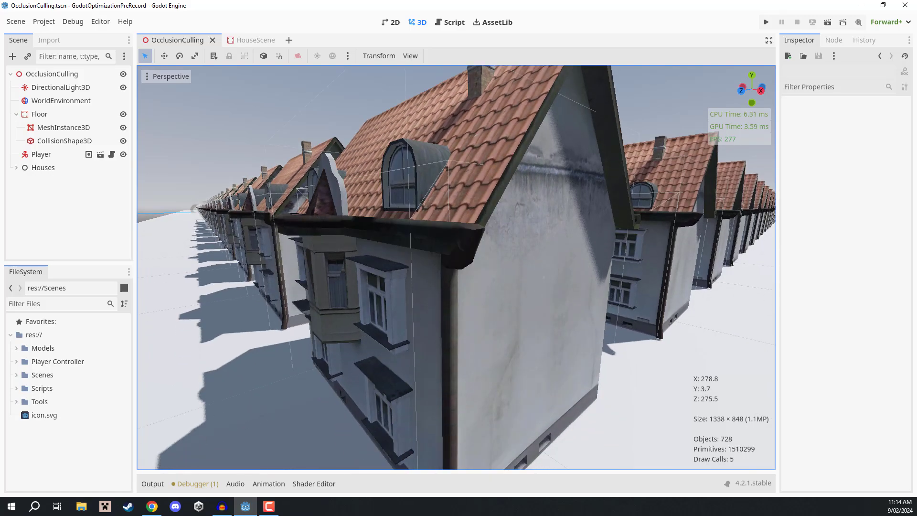
Compare the render statistics right against a house facade and high above the corner of the house grid.
key(w)
right_drag(621, 297, 642, 290)
key(d)
key(w)
key(a)
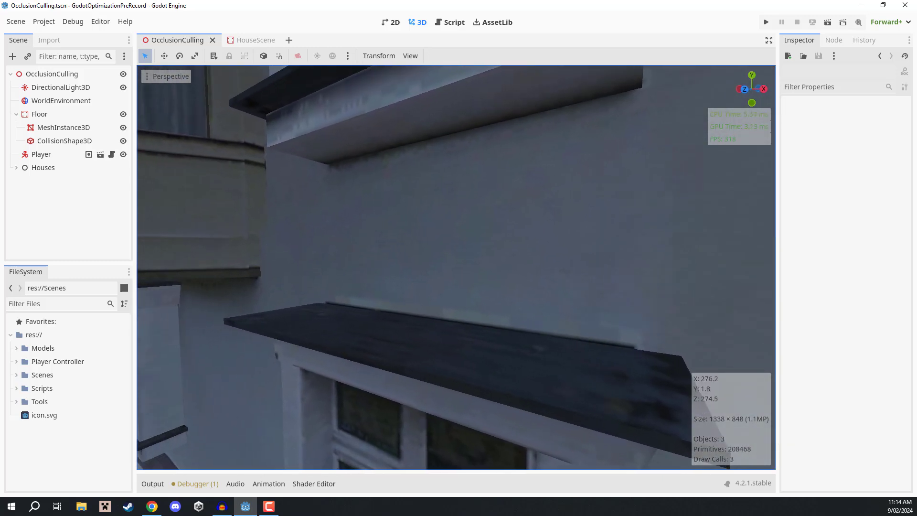
key(e)
right_drag(586, 276, 558, 306)
key(s)
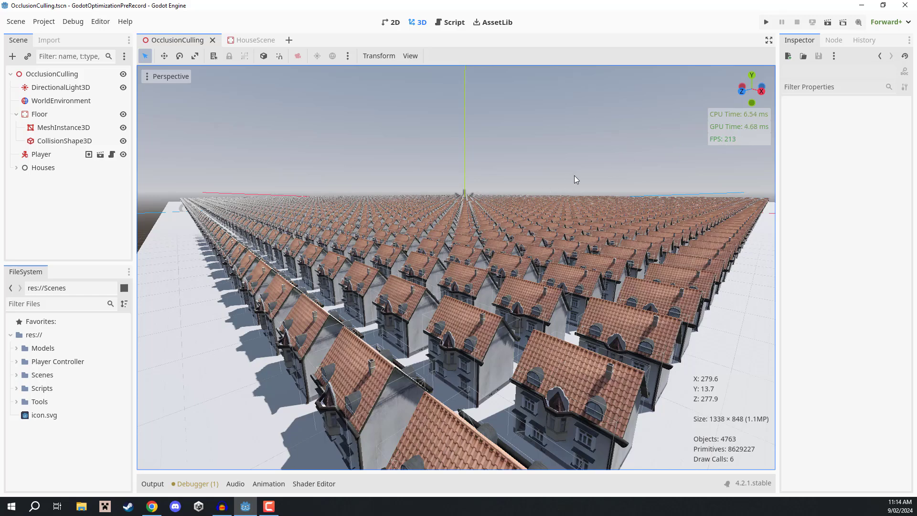
right_drag(459, 187, 450, 188)
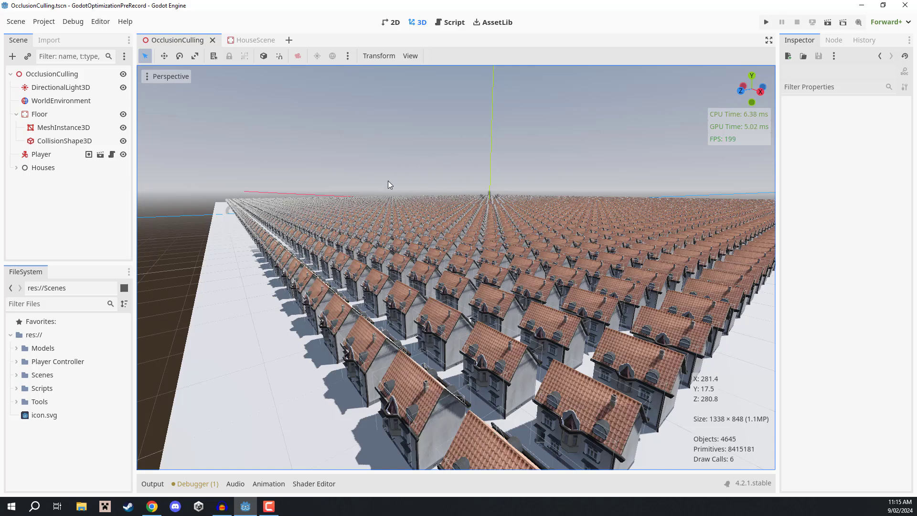
right_drag(433, 214, 454, 239)
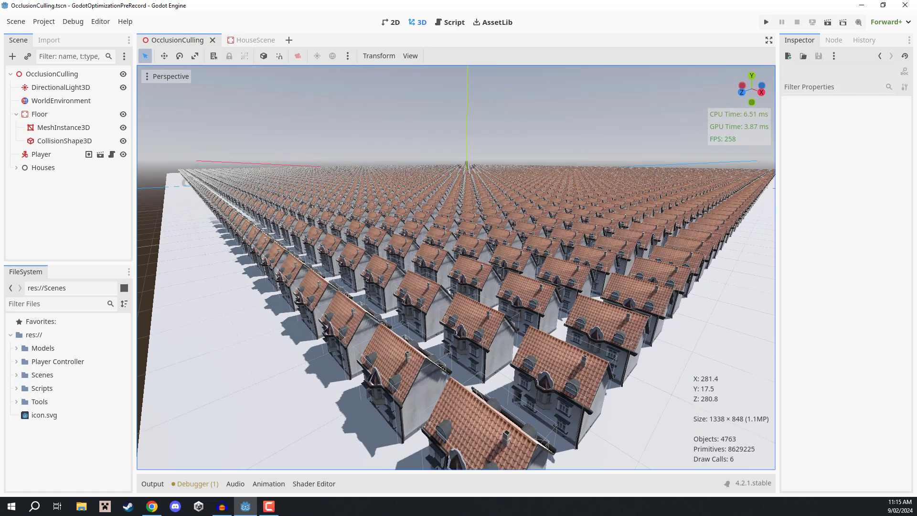
Switch the viewport's display mode to Occlusion Culling Buffer.
click(155, 78)
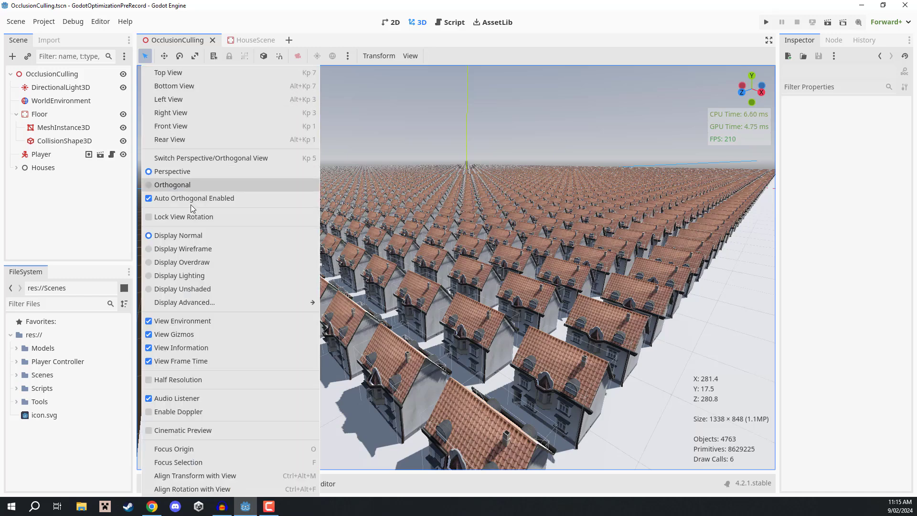
mouse_move(185, 306)
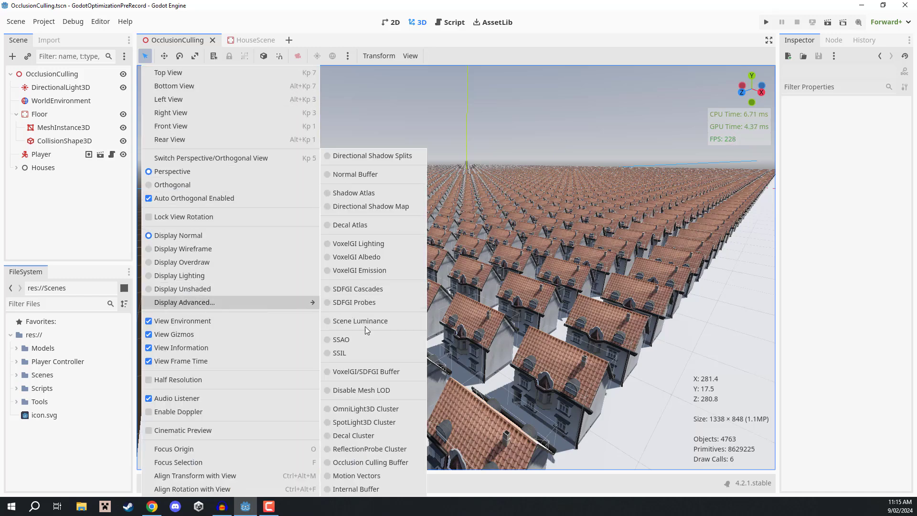
click(375, 463)
Examine the occlusion culling buffer and the object count at varying heights and angles around the house grid's corner.
right_drag(492, 265, 529, 281)
key(w)
key(q)
drag(529, 281, 529, 280)
right_drag(530, 281, 549, 293)
key(w)
key(e)
key(a)
key(w)
key(a)
key(q)
key(d)
key(q)
key(q)
key(d)
key(s)
key(a)
key(e)
key(d)
key(q)
key(e)
key(a)
key(w)
key(q)
key(w)
key(e)
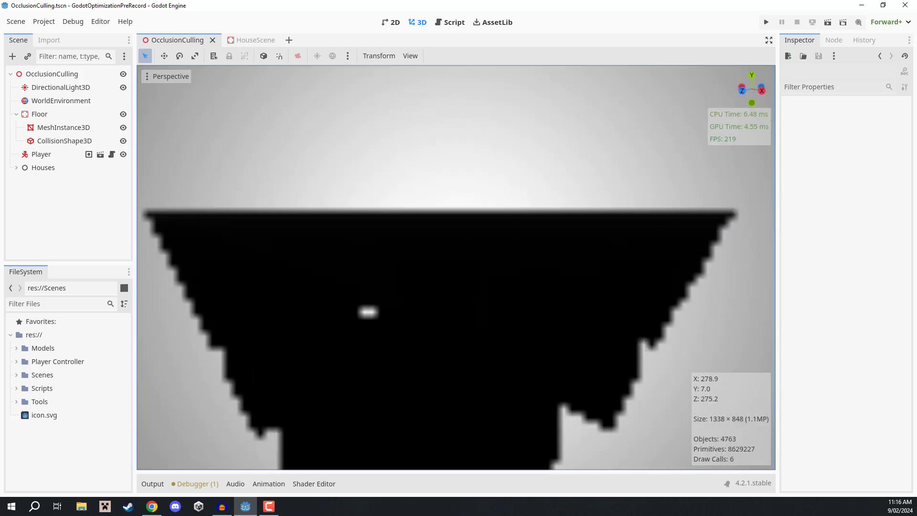
key(w)
key(d)
right_drag(549, 293, 434, 223)
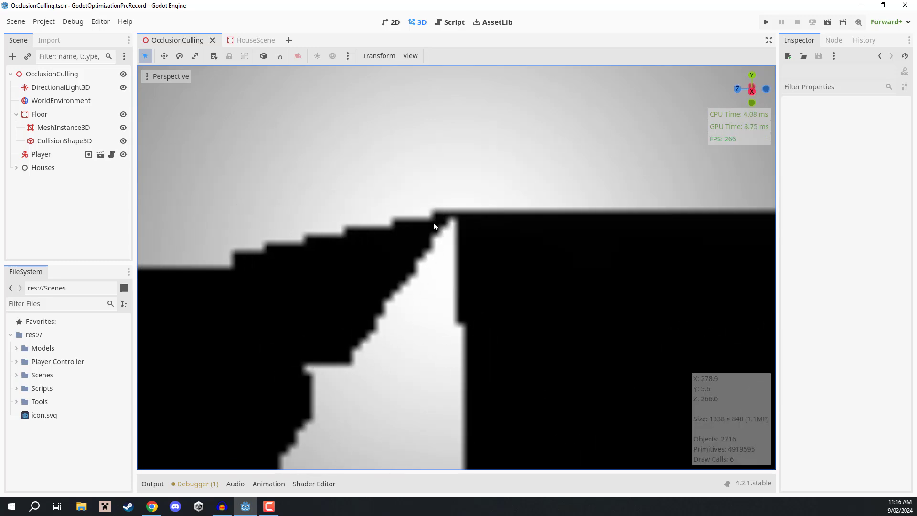
Set the viewport's display mode back to Display Normal.
click(147, 78)
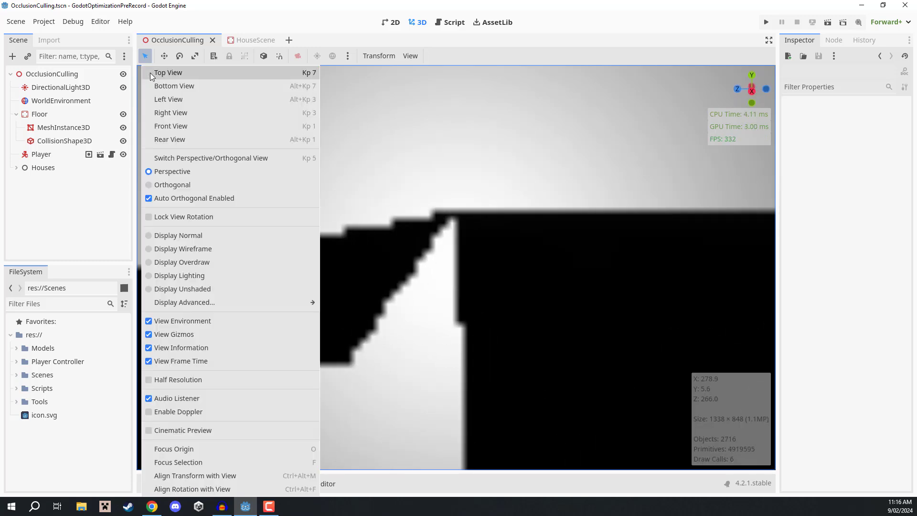
click(148, 235)
click(466, 222)
Check the object count and frame rate in the normal display while moving among the houses and up above the rooftops.
key(w)
mouse_move(466, 222)
right_down()
mouse_move(479, 229)
mouse_move(501, 218)
mouse_move(450, 197)
mouse_move(396, 207)
mouse_move(411, 196)
mouse_move(521, 199)
mouse_move(466, 225)
right_up()
key(s)
key(a)
key(w)
key(d)
key(q)
key(s)
key(w)
key(d)
key(d)
key(w)
key(a)
key(s)
key(d)
key(e)
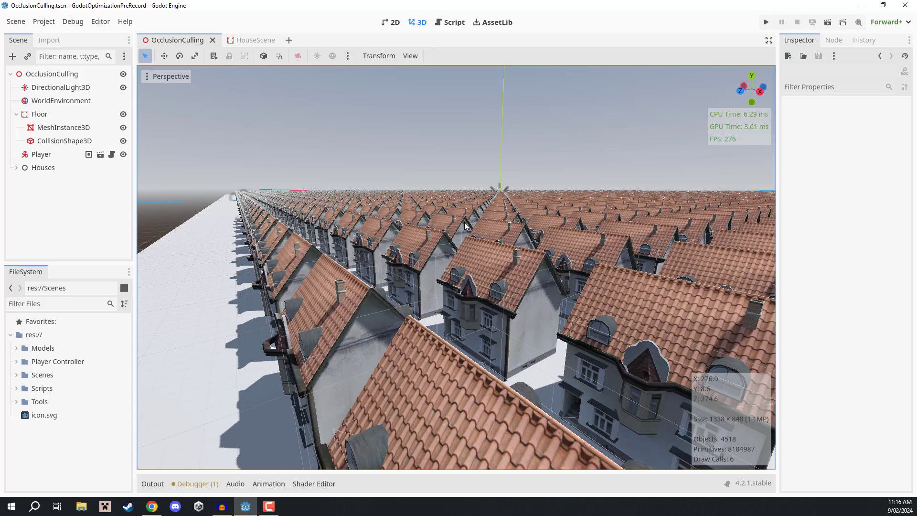